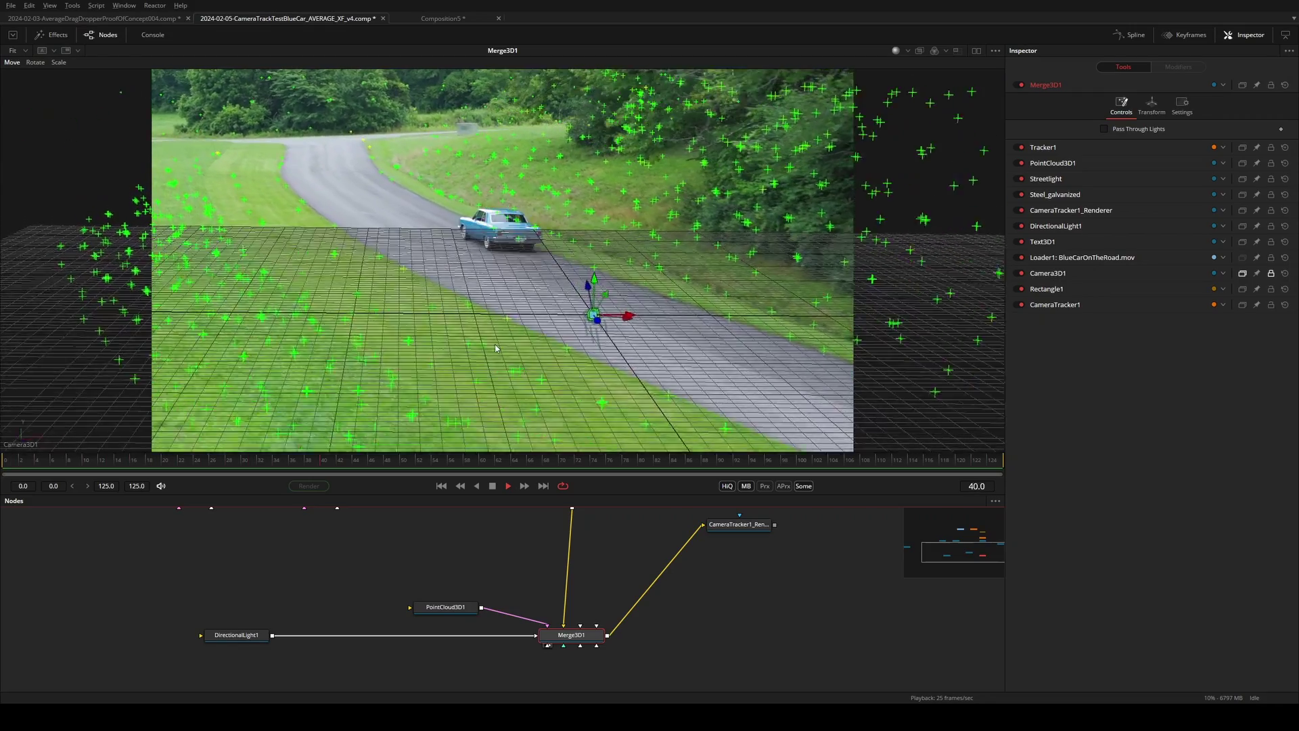
Step: Stop playback, orbit around the streetlight, and publish track point auto_463's position
key("space")
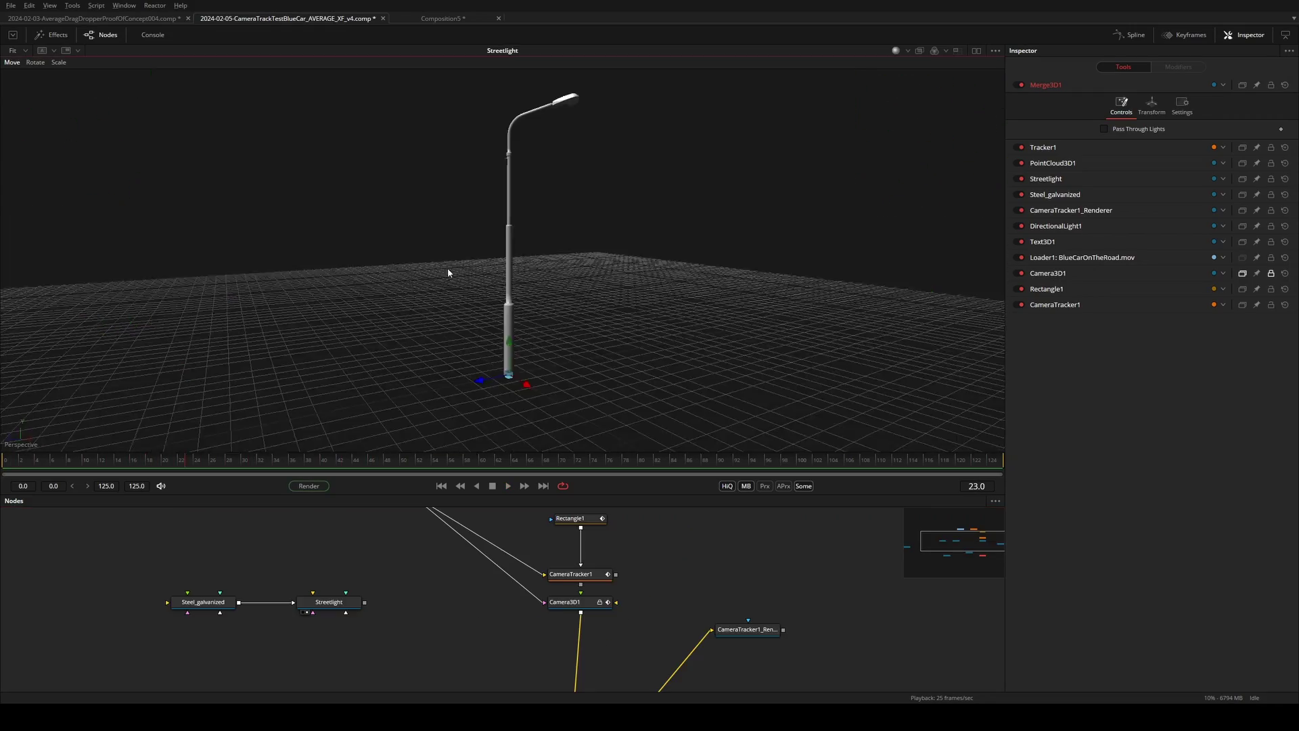
left_click_drag(648, 280, 424, 280)
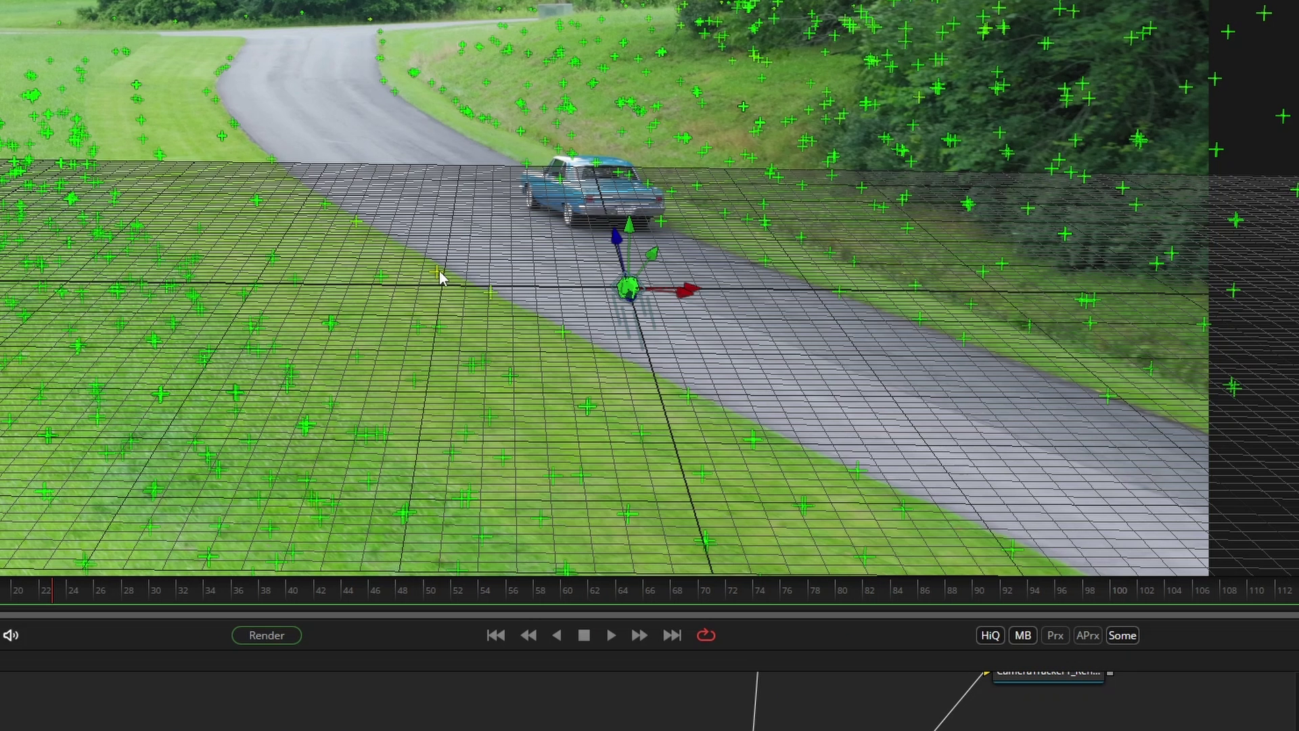
right_click(399, 289)
mouse_move(462, 445)
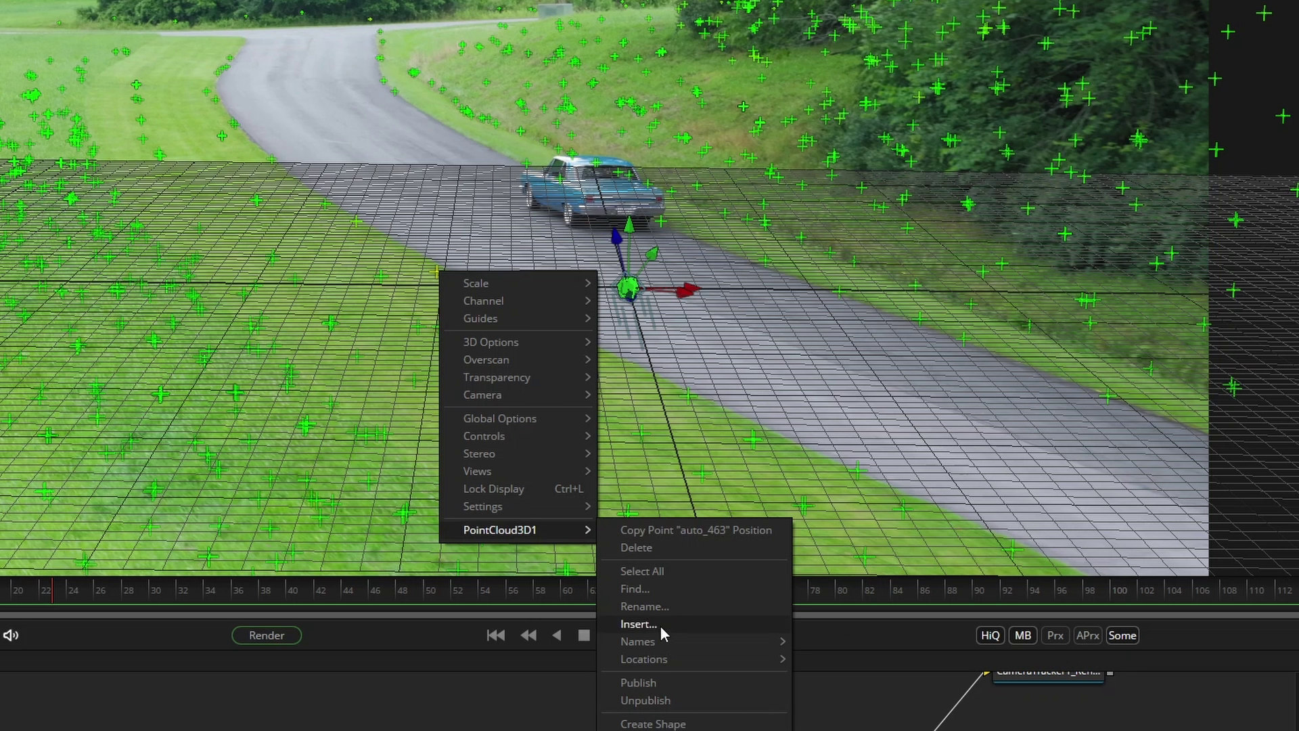
left_click(656, 686)
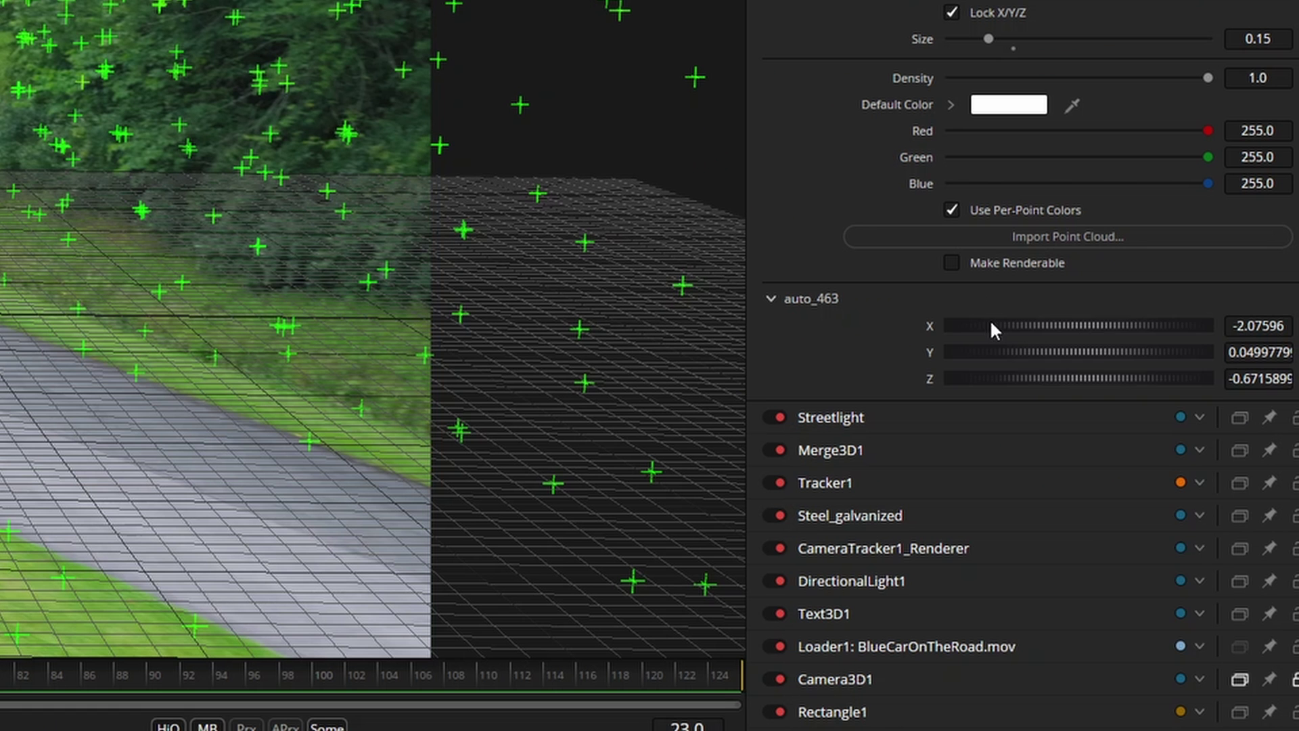
Step: Link the streetlight's Translation X and Y to auto_463.X and auto_463.Y
right_click(1143, 336)
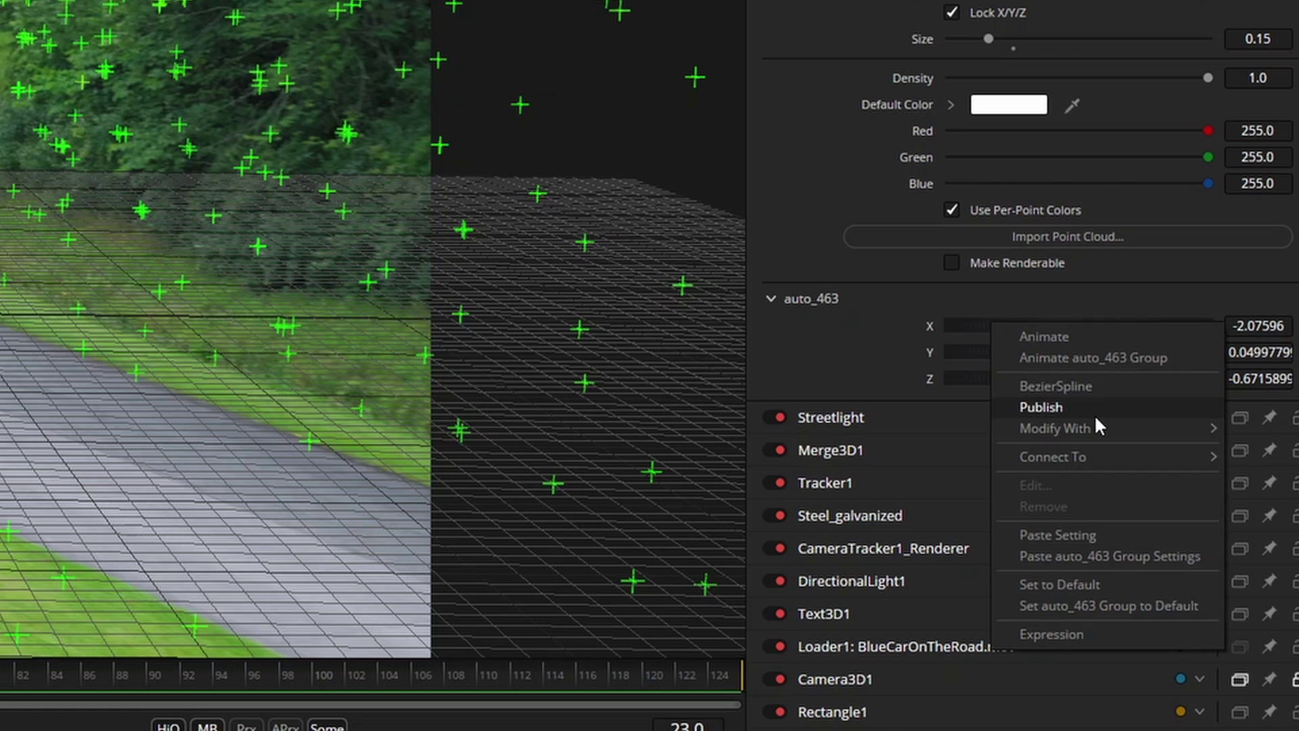
left_click(1073, 406)
right_click(1055, 371)
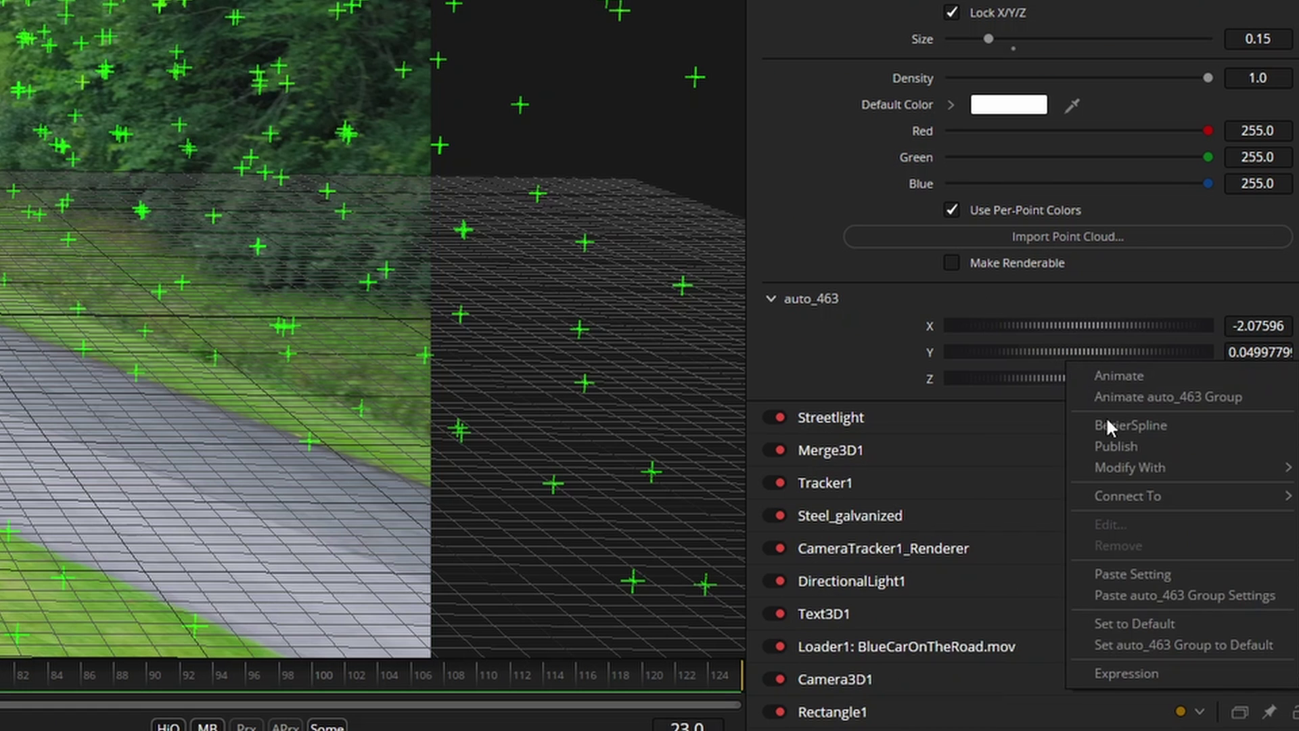
key("Escape")
right_click(1085, 375)
left_click(1123, 455)
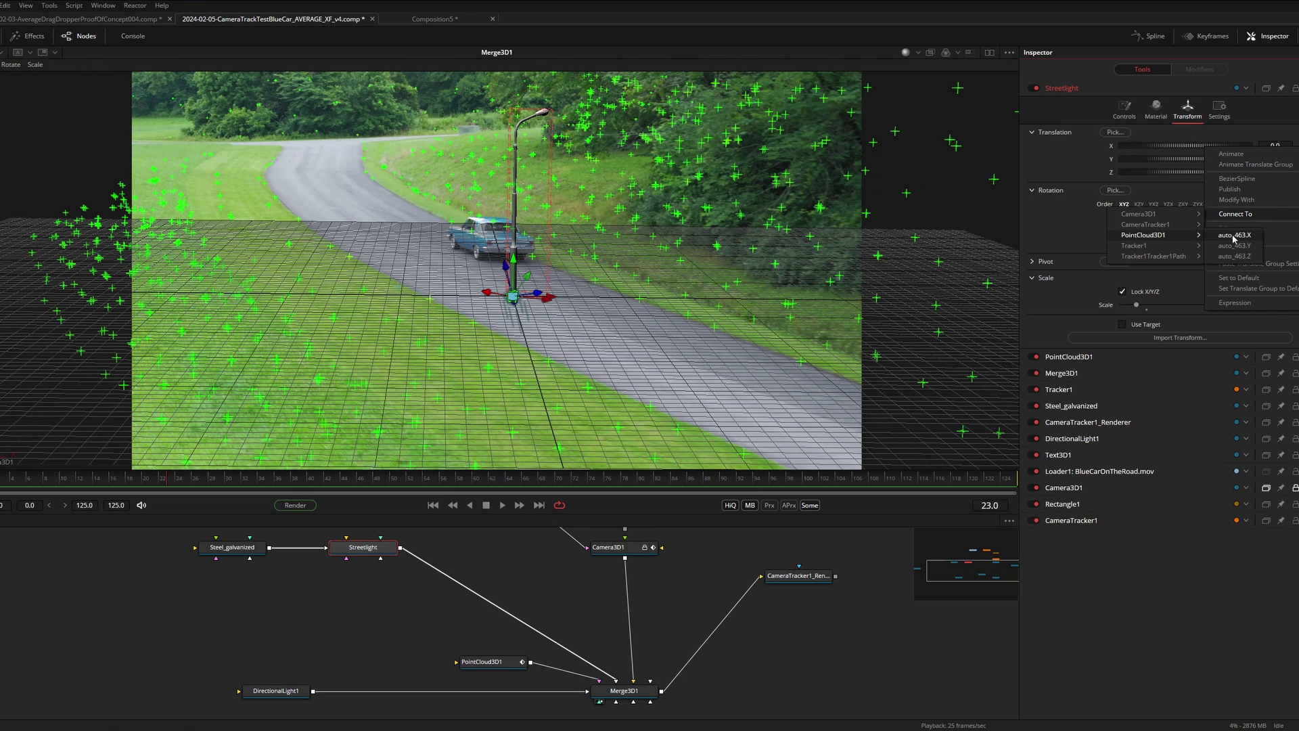
left_click(1233, 235)
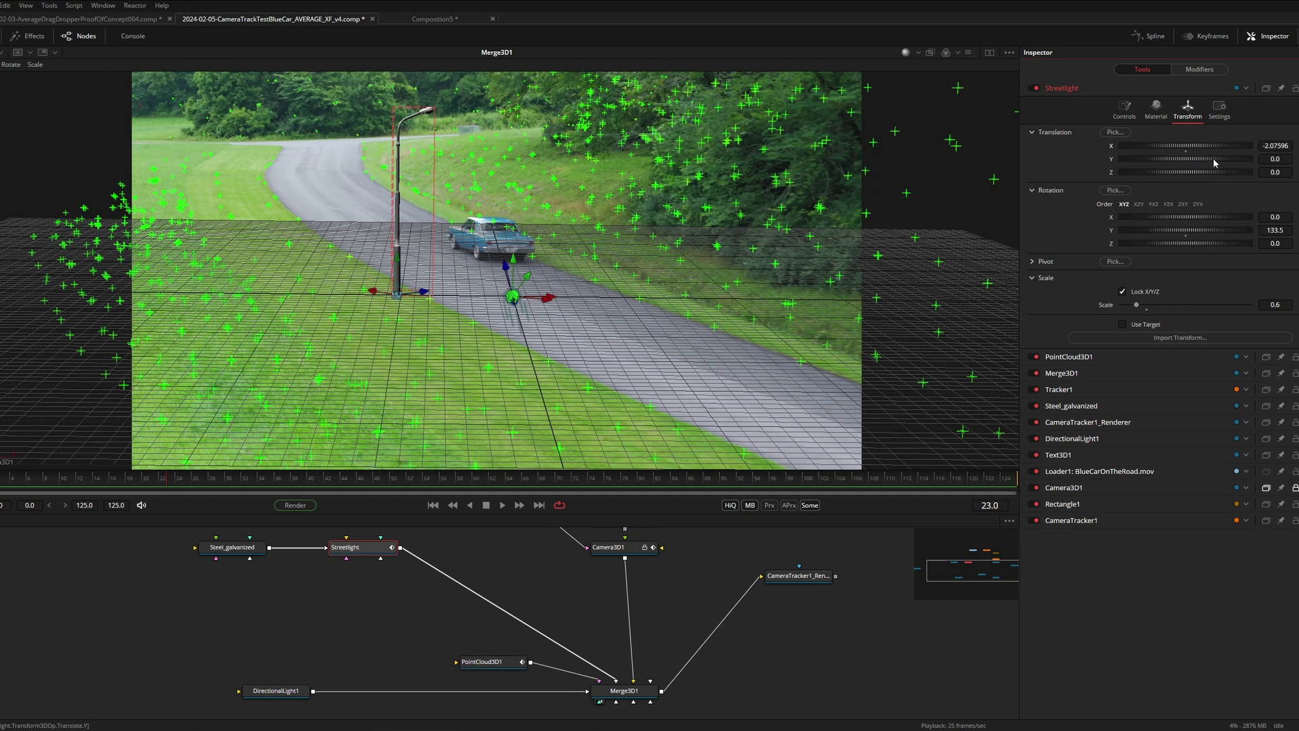
right_click(1208, 161)
left_click(1234, 261)
right_click(1208, 172)
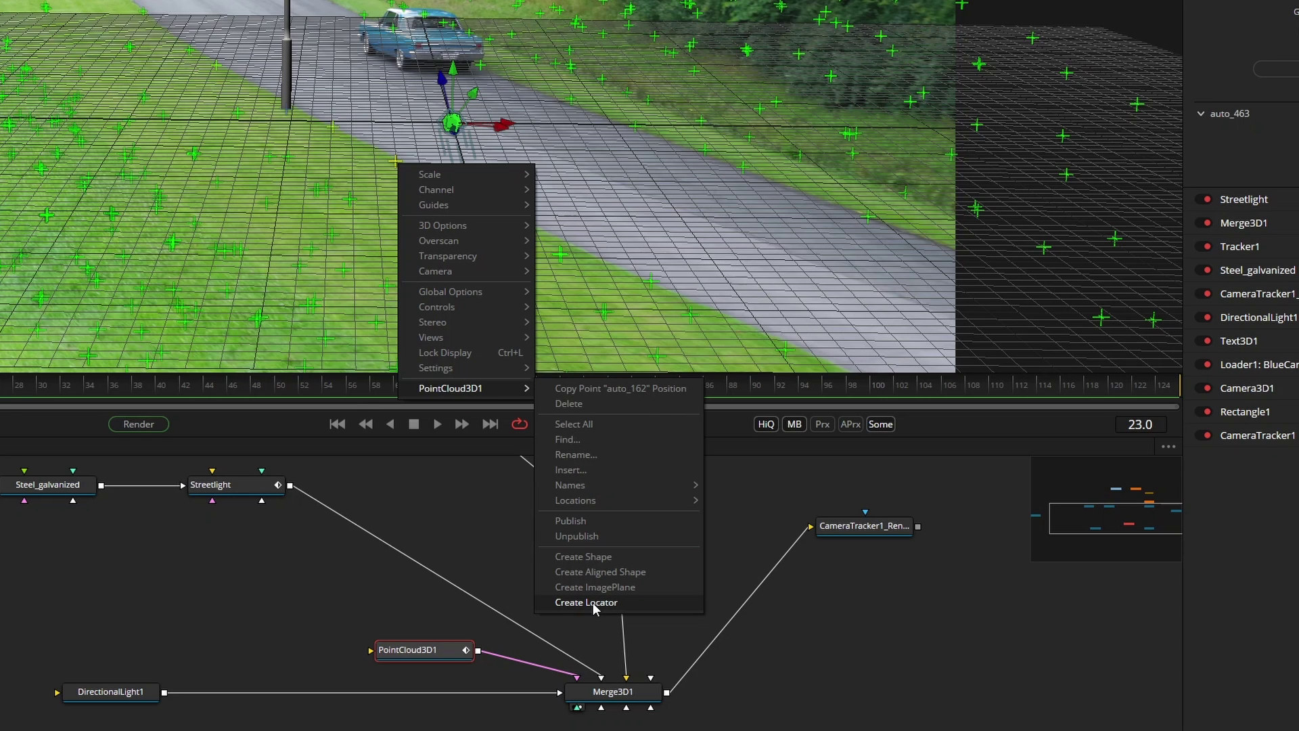
Step: Copy the tracked point's position, paste it as Transform3D1, and route Streetlight through it
left_click(615, 389)
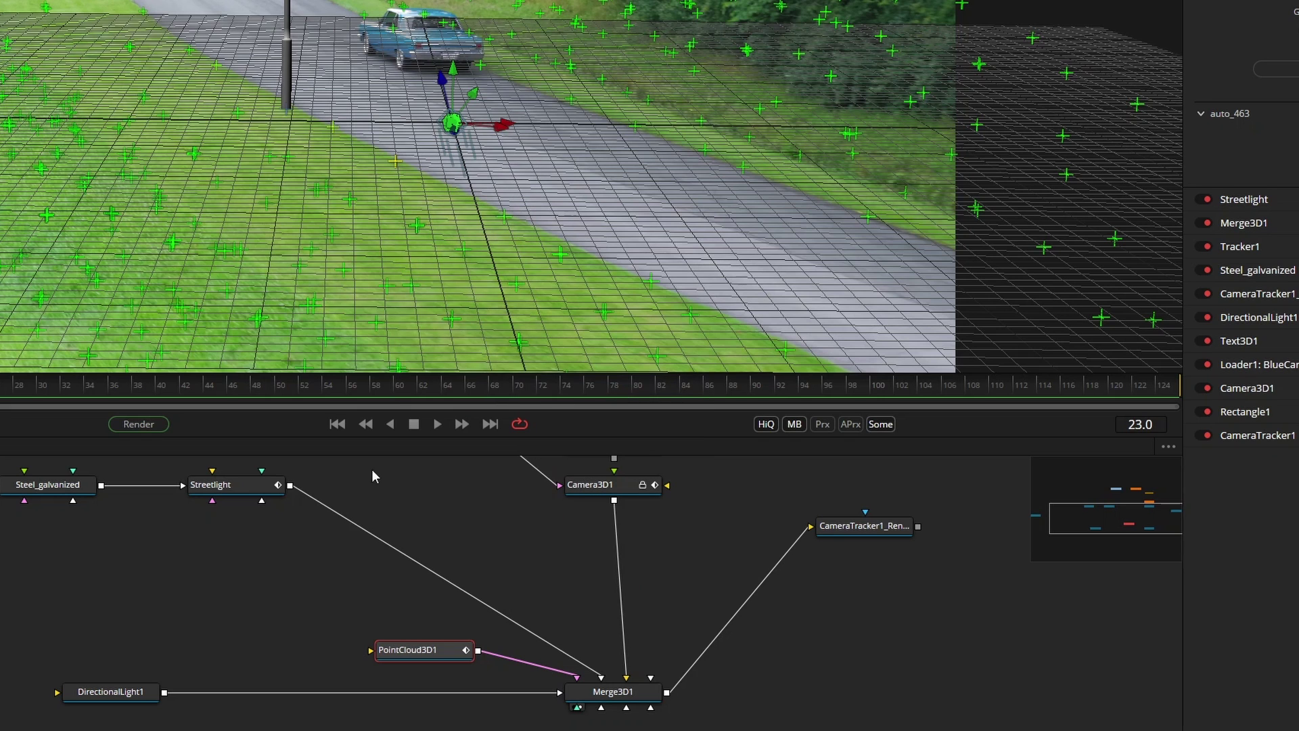
right_click(314, 542)
left_click(286, 560)
right_click(286, 560)
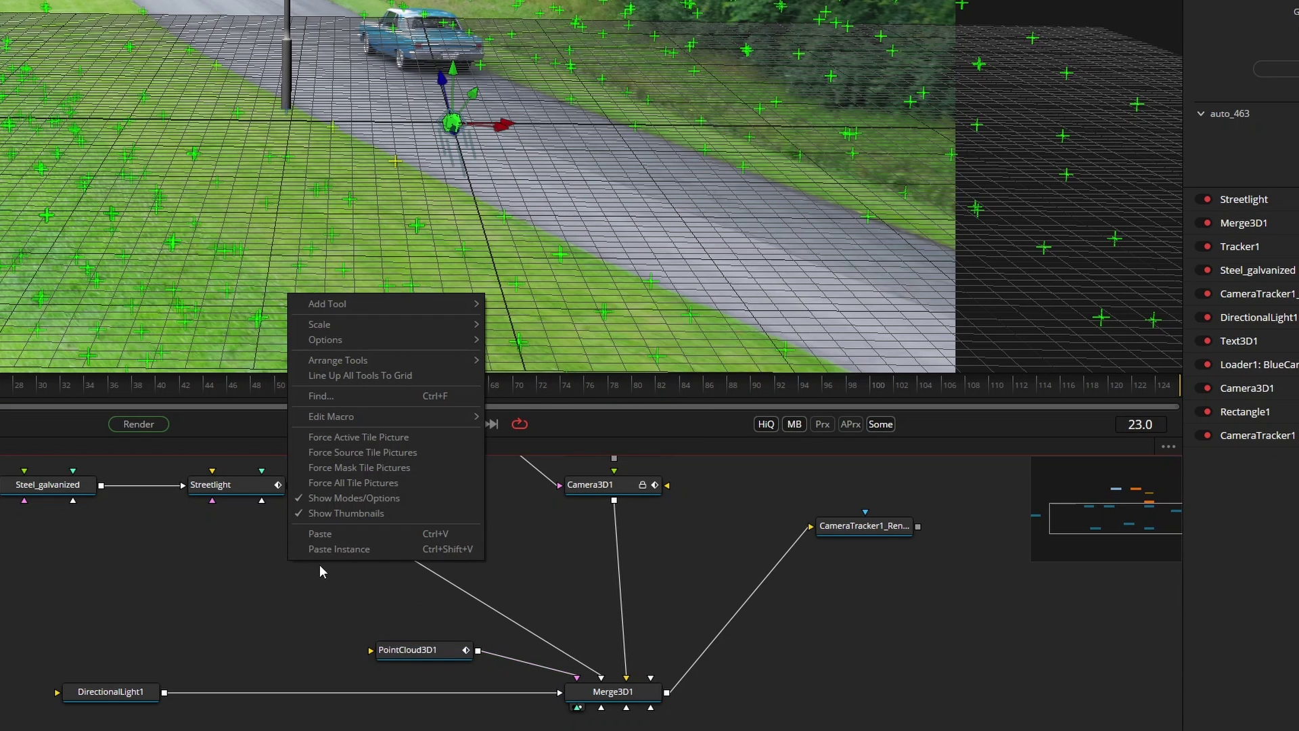
left_click(361, 533)
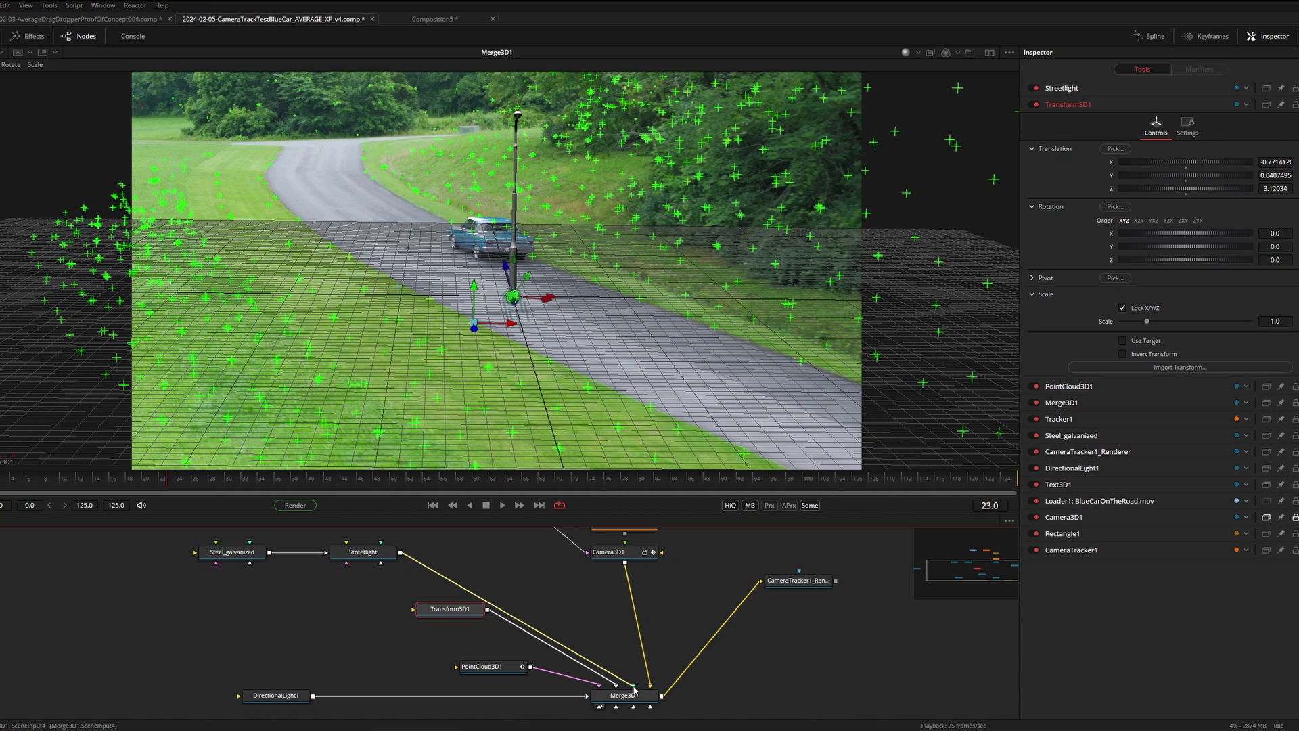
left_click_drag(634, 687, 499, 562)
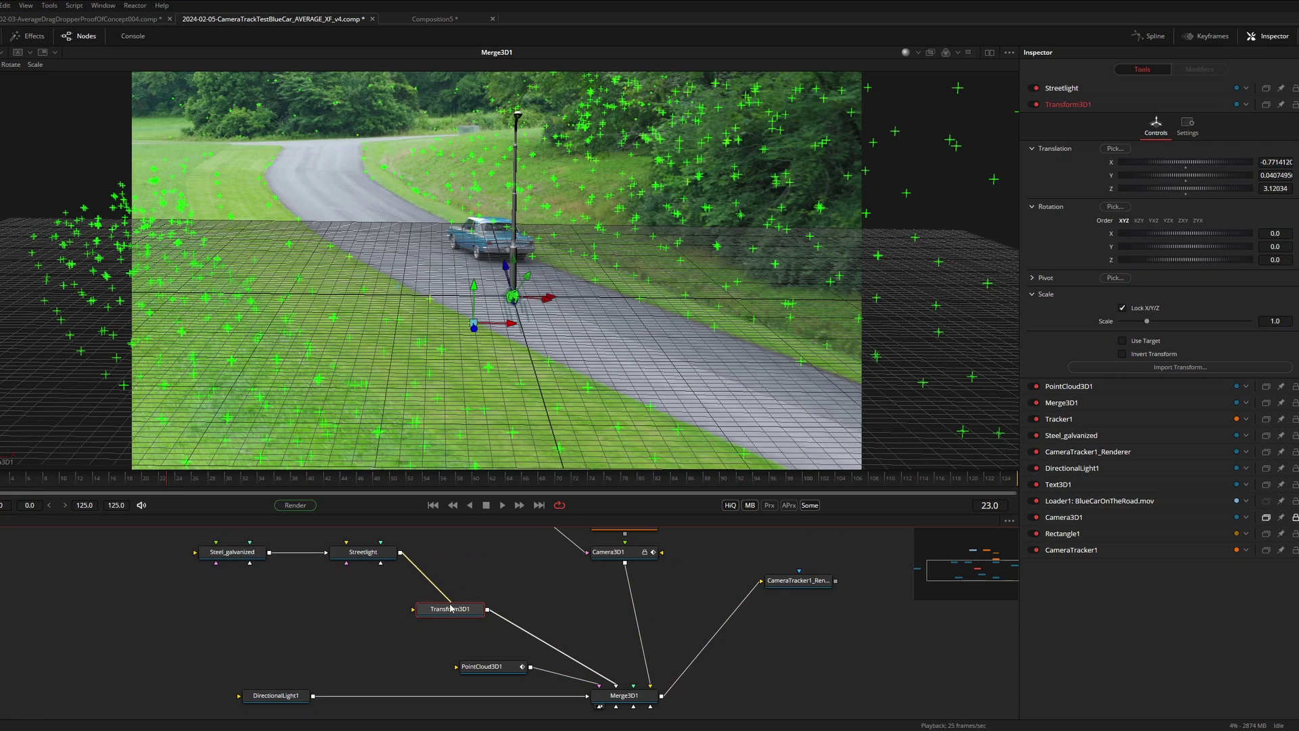
left_click_drag(448, 611, 448, 611)
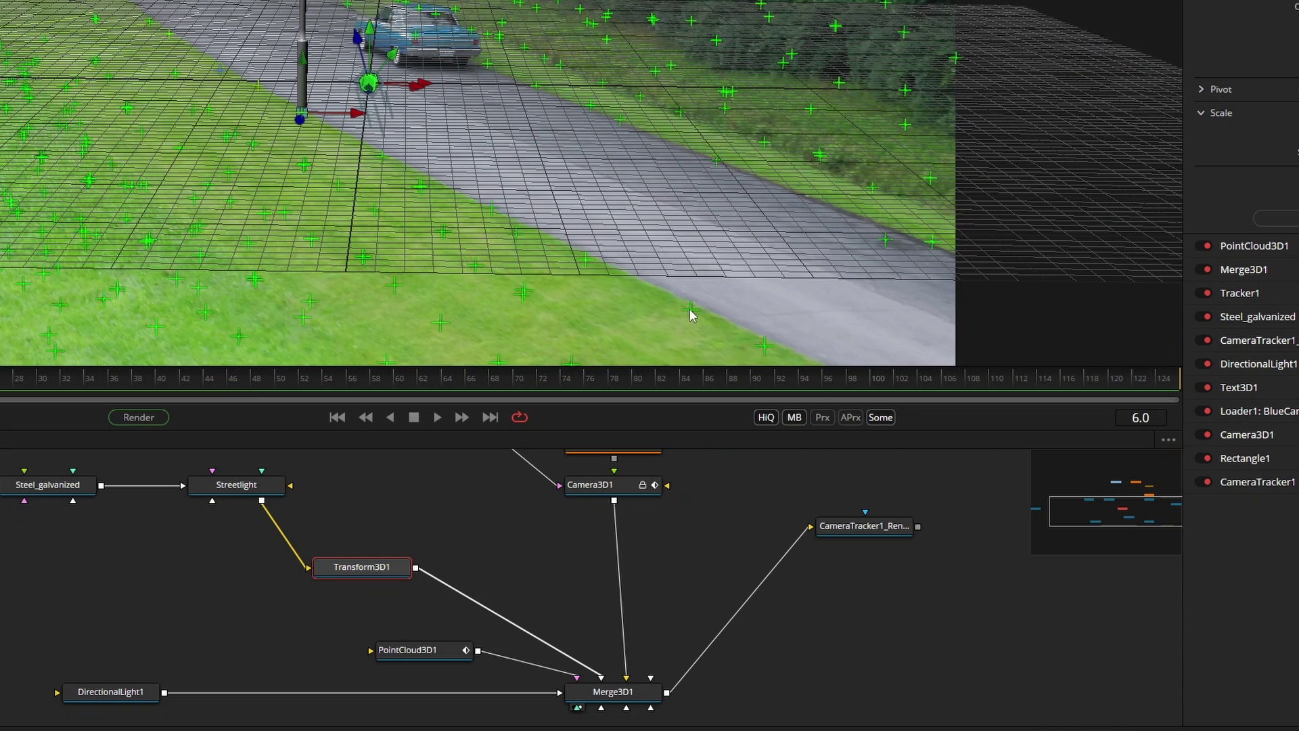
Step: Copy further tracked point positions, including auto_422, and paste them as Transform3D2–6
right_click(453, 636)
left_click(474, 610)
left_click_drag(379, 610, 379, 528)
right_click(487, 209)
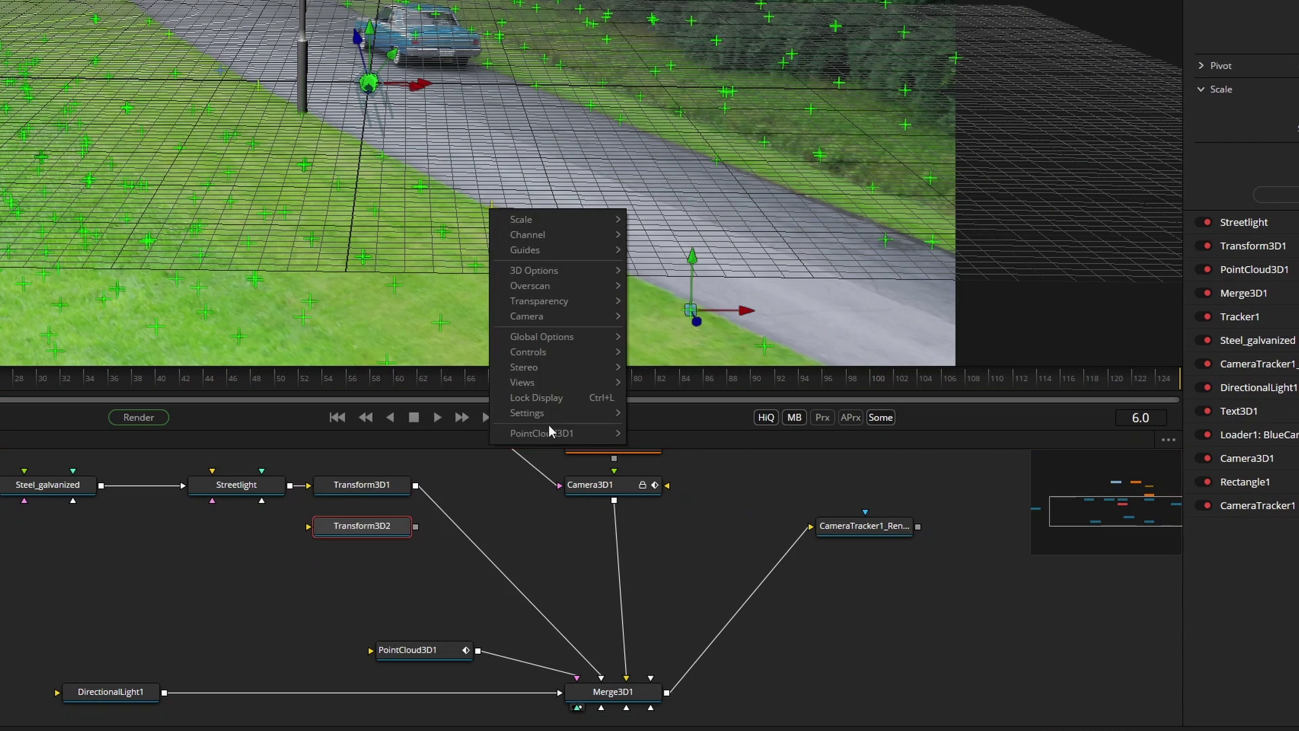
left_click(670, 433)
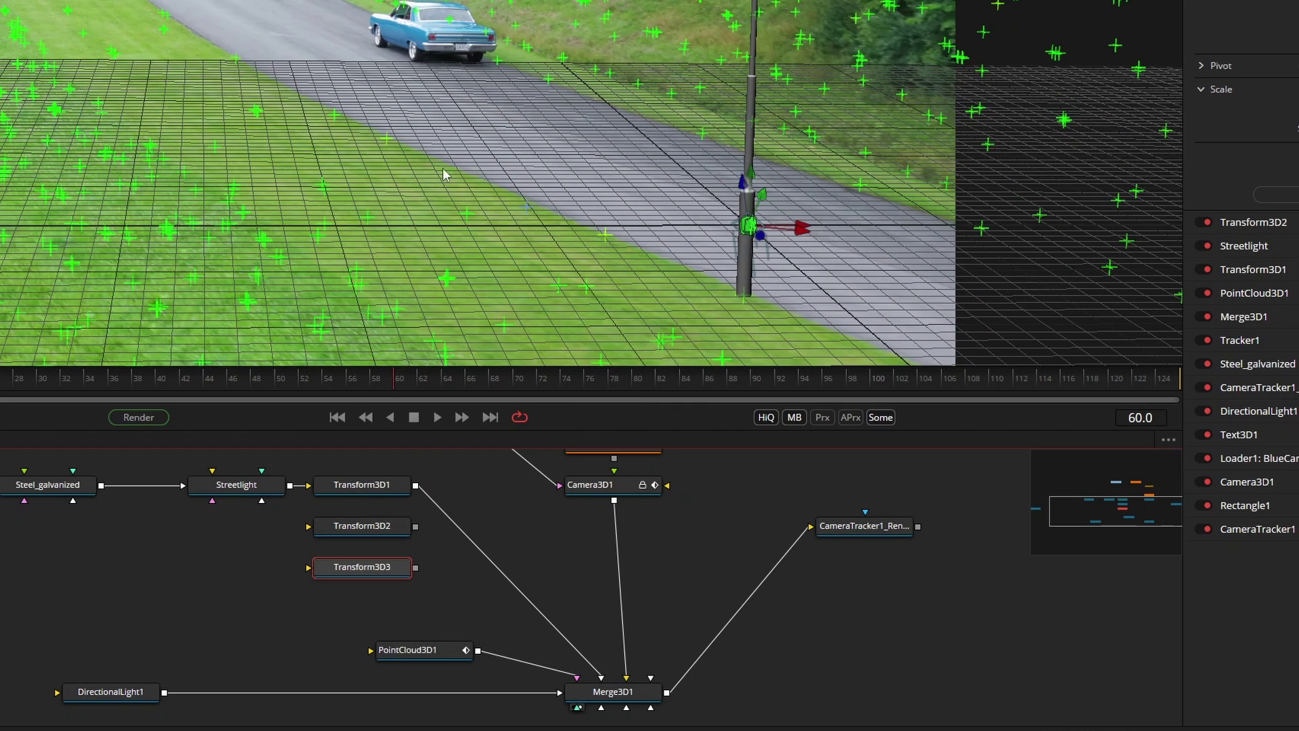
right_click(387, 139)
left_click(568, 365)
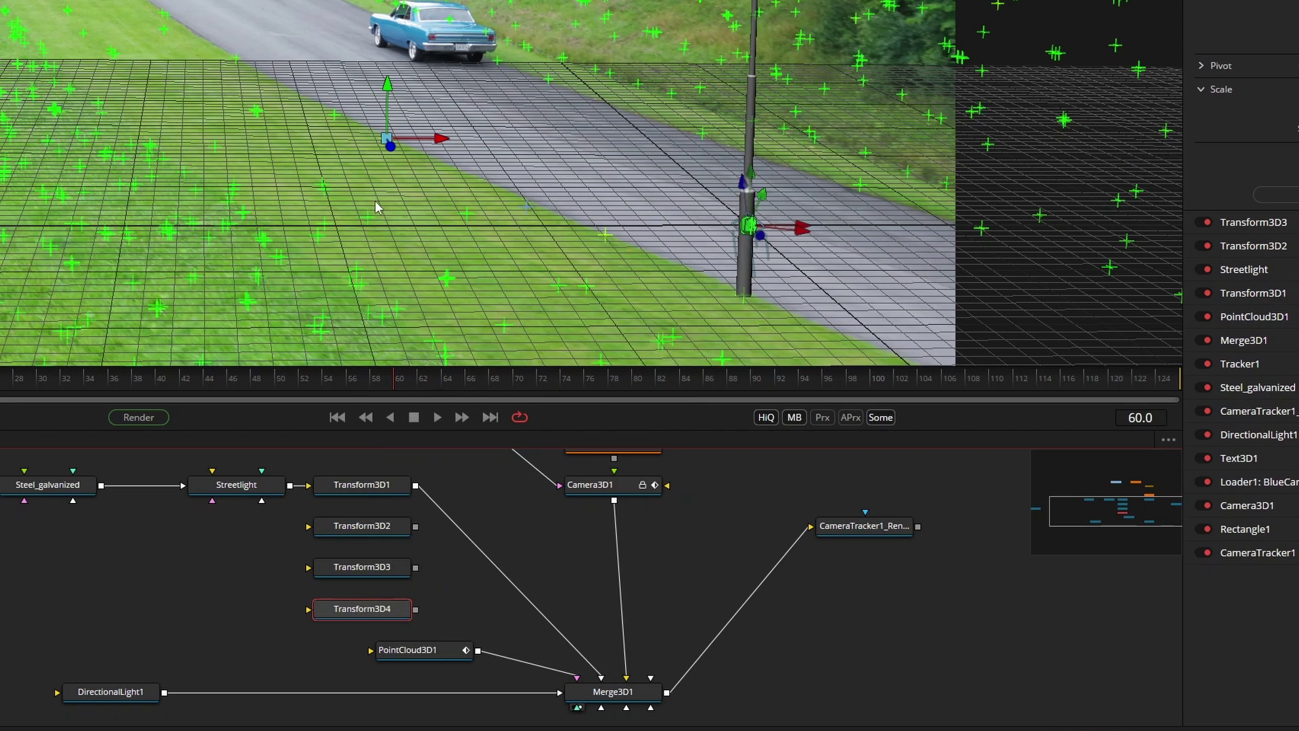
right_click(237, 59)
right_click(319, 642)
left_click(337, 613)
right_click(95, 67)
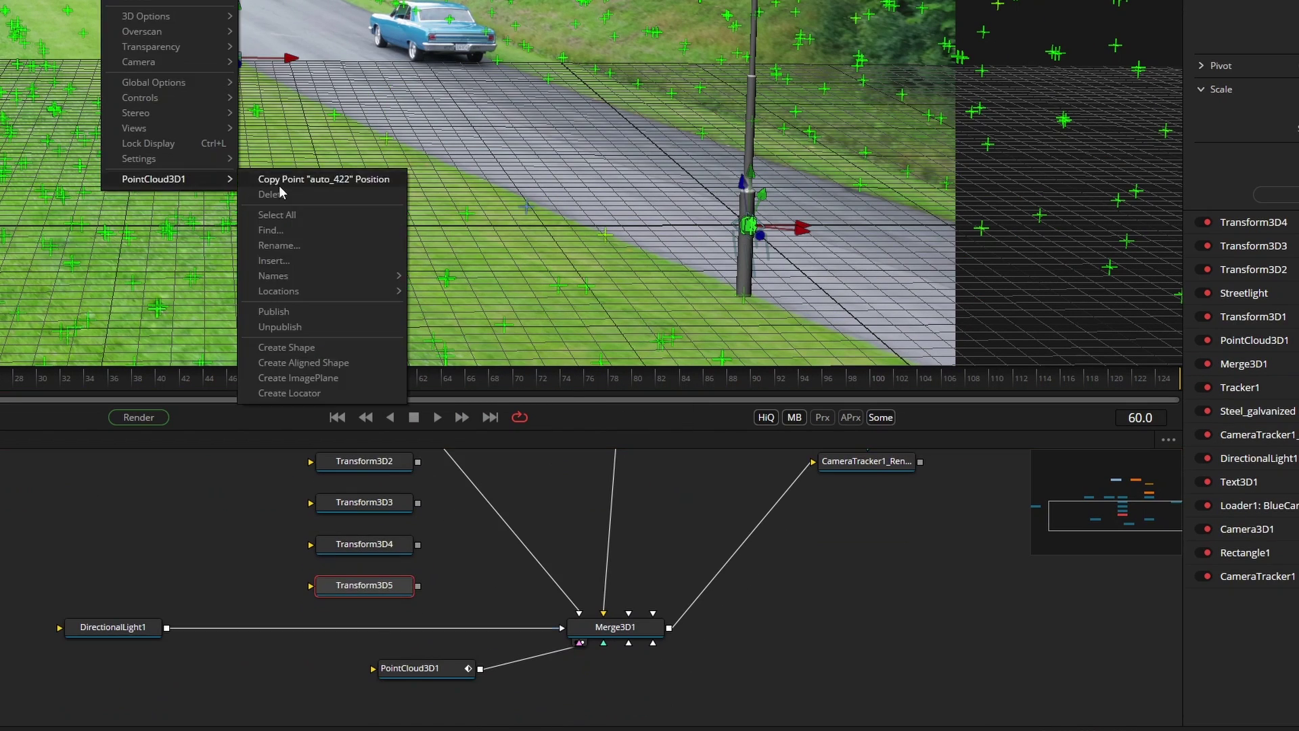
left_click(304, 366)
Step: Wire the new transforms into Merge3D1 and feed Streetlight into each of them
left_click_drag(113, 626, 113, 668)
left_click_drag(481, 584, 364, 626)
left_click_drag(417, 543, 603, 612)
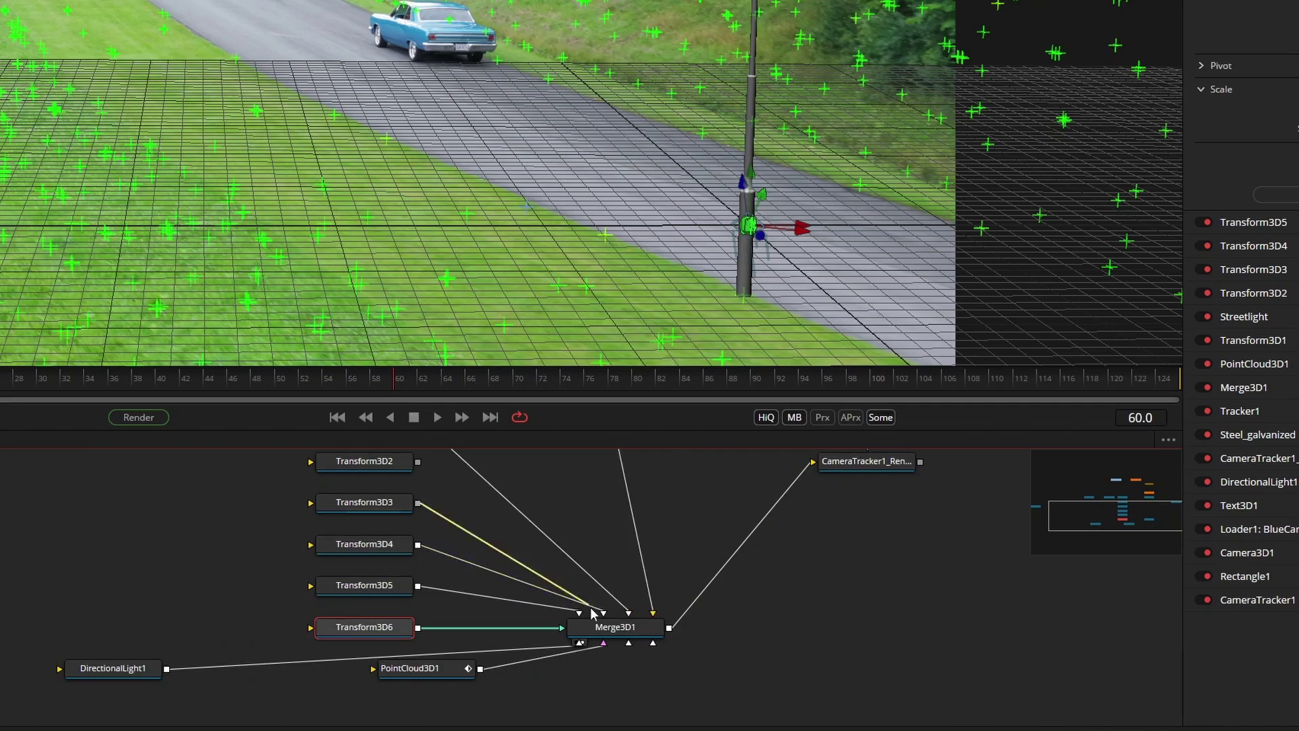
scroll(474, 575, "up", 2)
left_click_drag(246, 457, 340, 593)
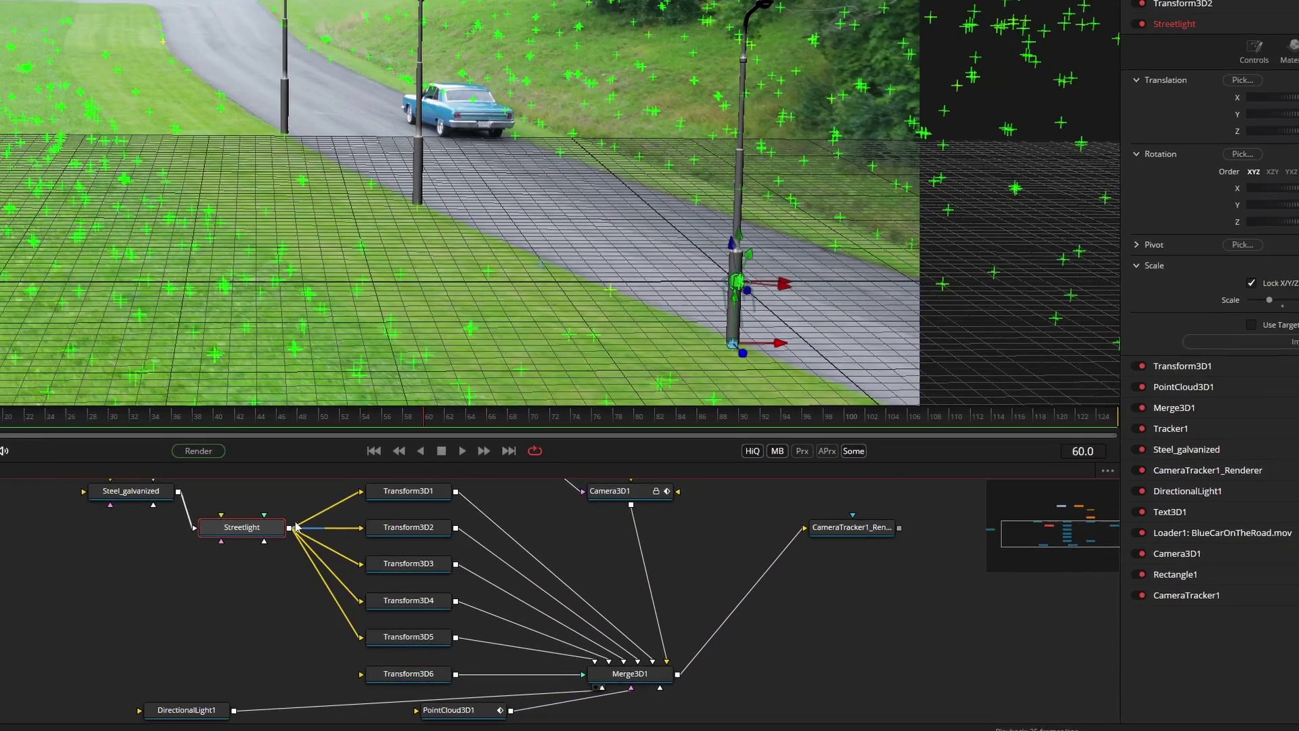
left_click_drag(263, 515, 340, 672)
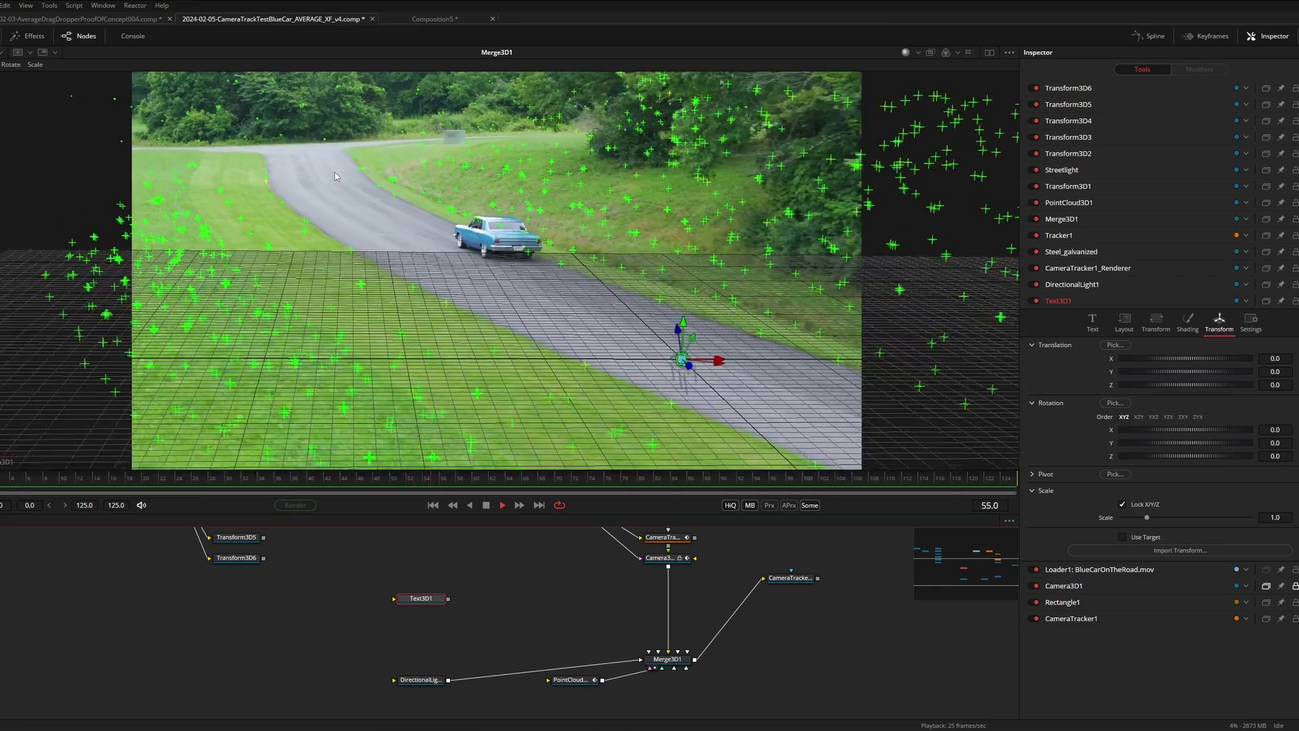
Step: Pause on the fork, add the far track point to the selection, and create an aligned shape
key("space")
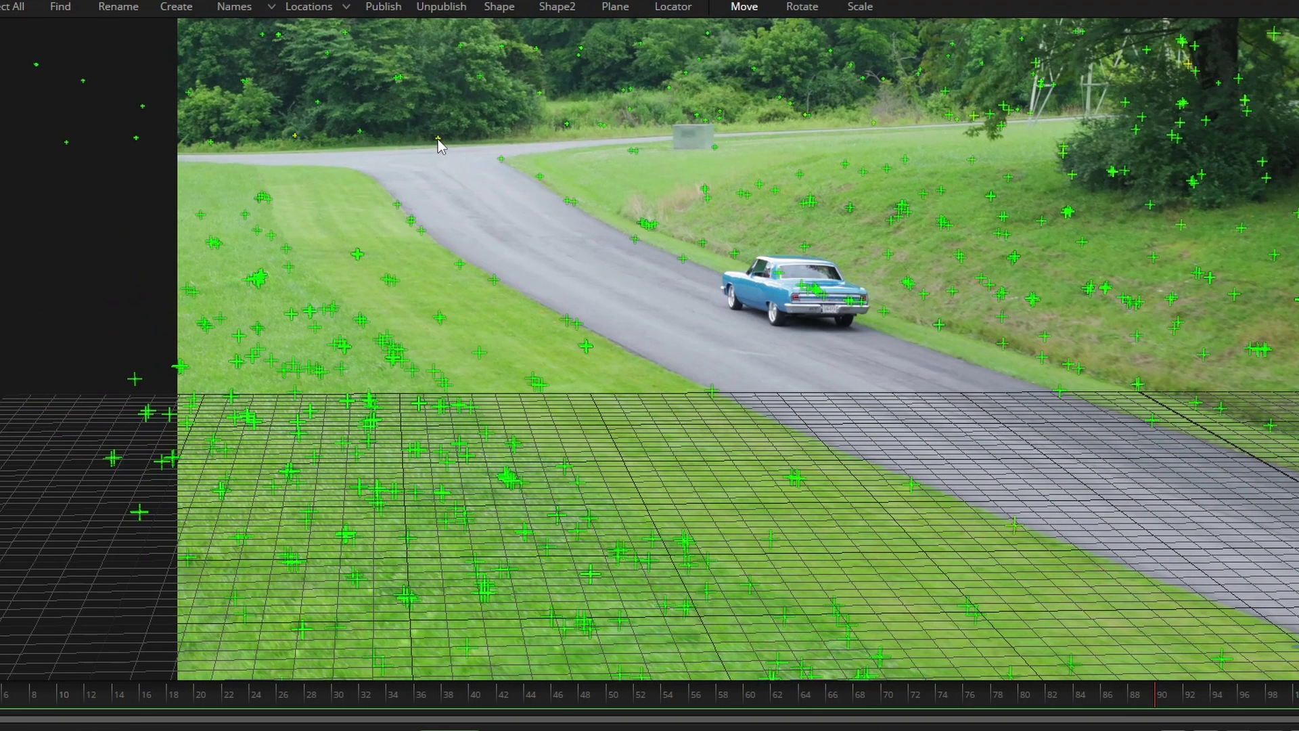
left_click(502, 160, "ctrl")
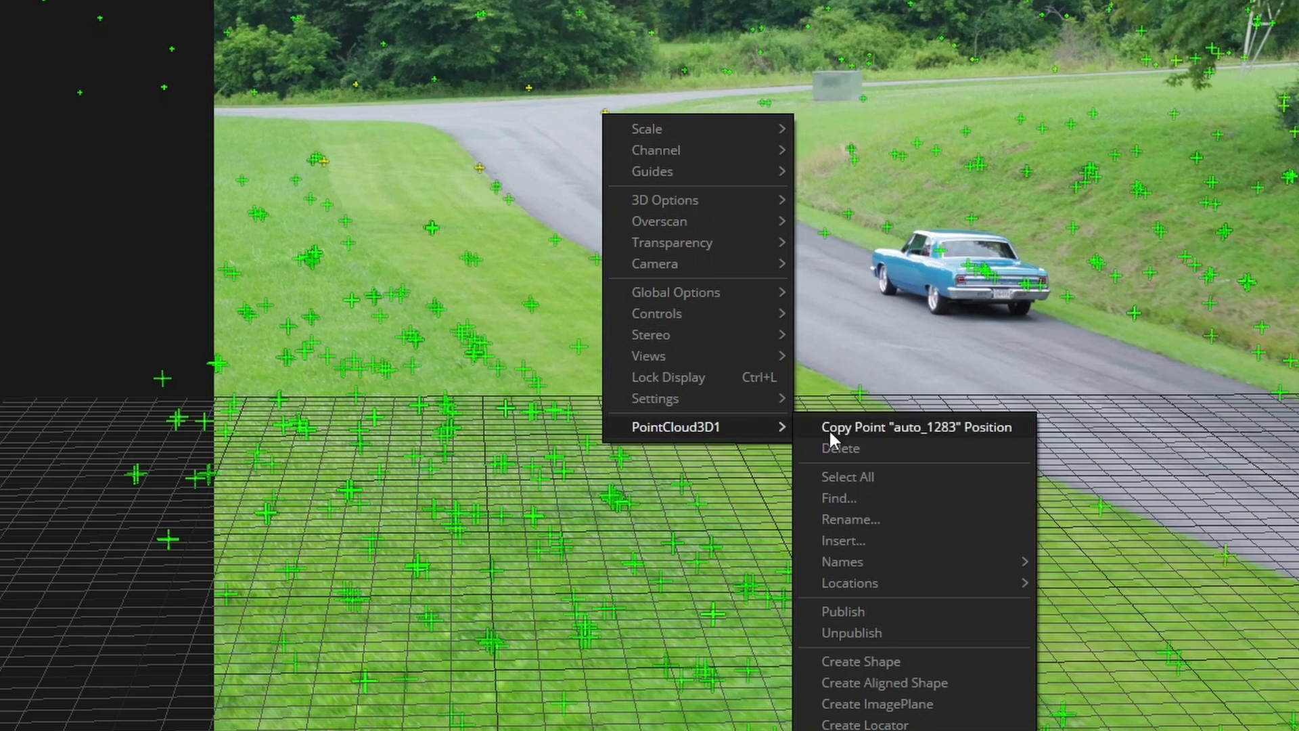
left_click(872, 682)
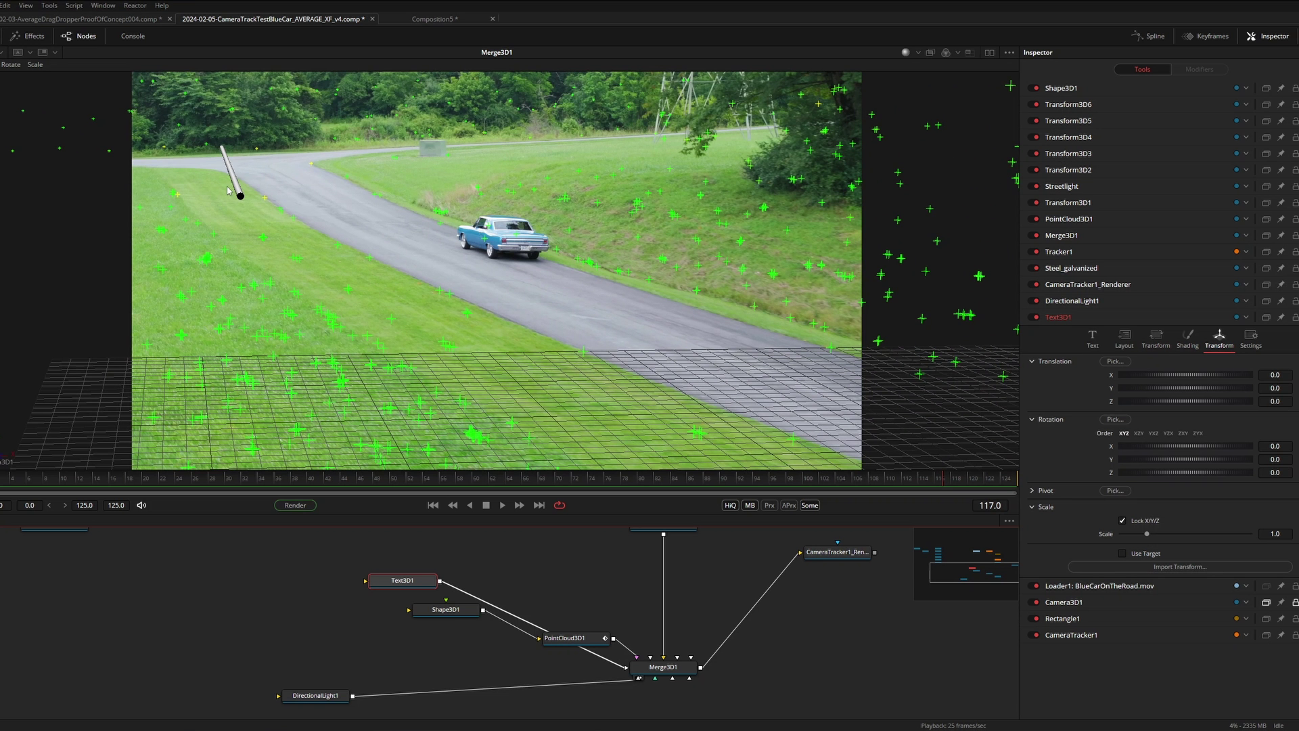
Step: View the FORK text on its own and add a 3D transform node
key("1")
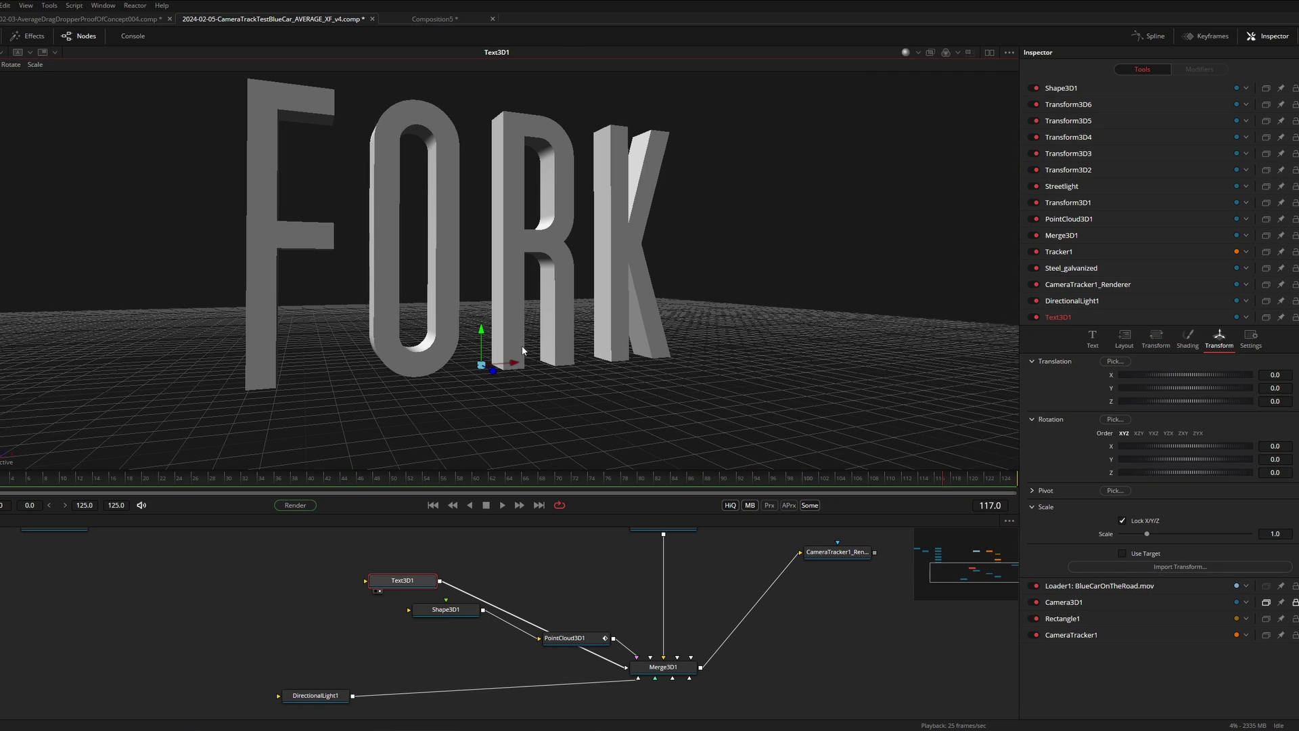
right_click(511, 574)
mouse_move(588, 395)
mouse_move(676, 390)
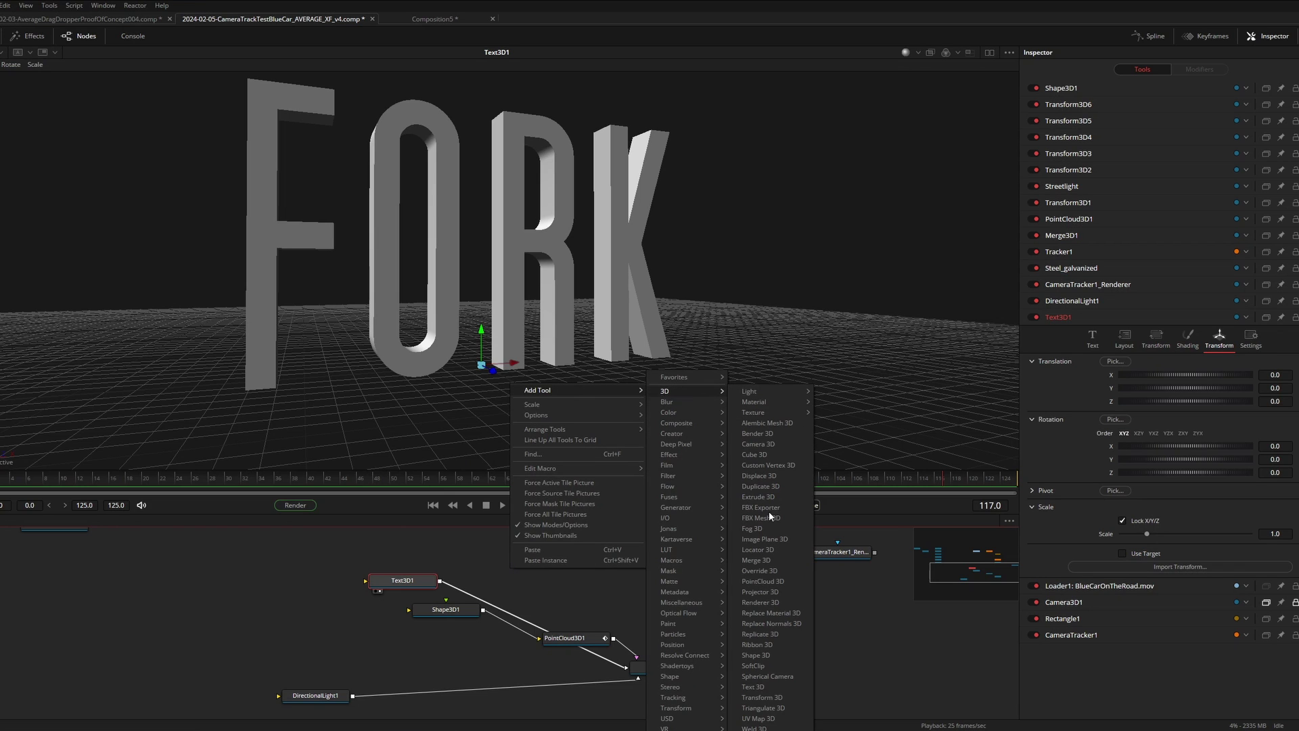
left_click(761, 697)
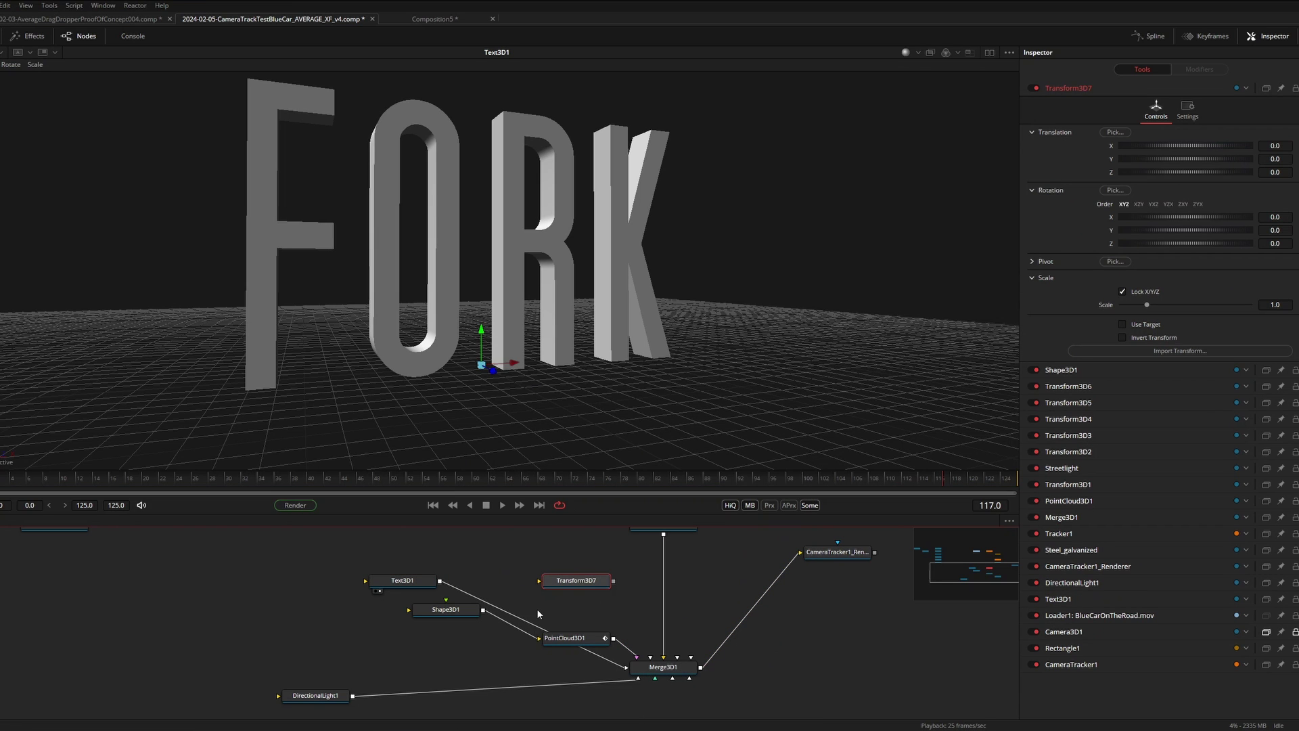
Step: Paste the copied position settings onto Transform3D7
left_click(465, 606)
right_click(465, 606)
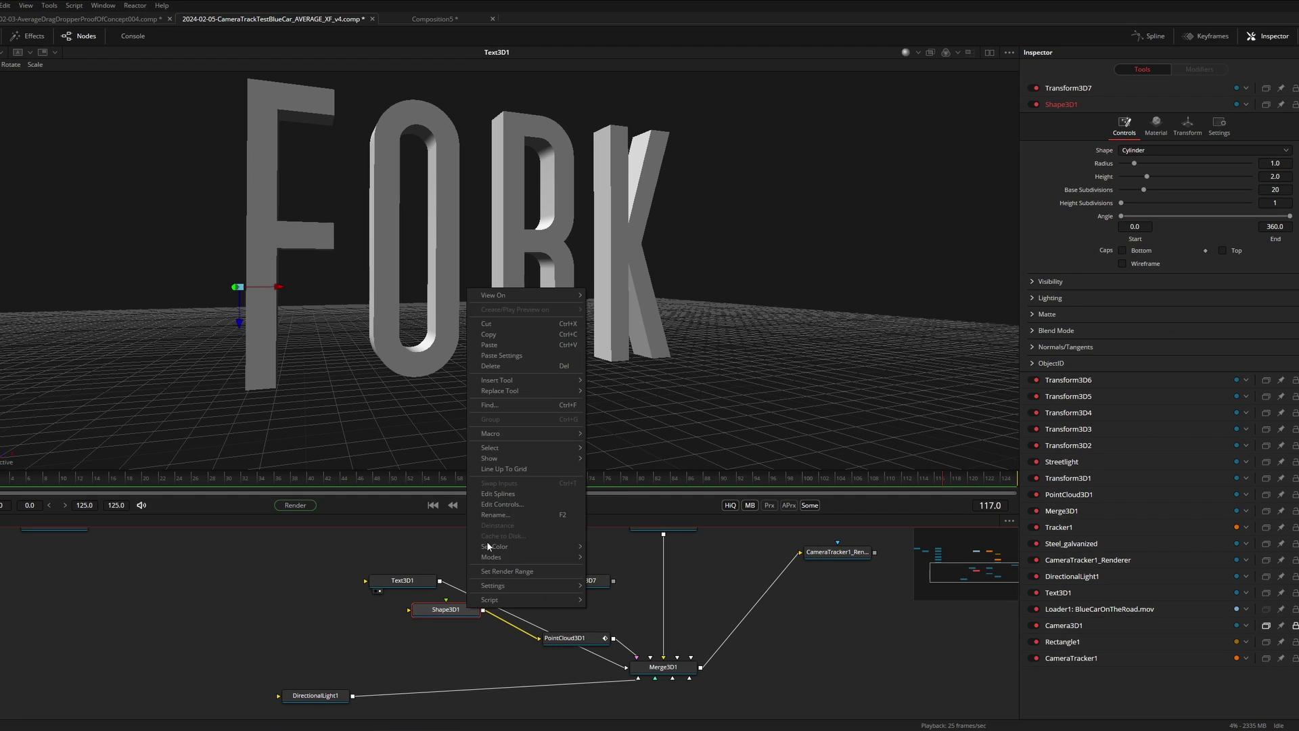
left_click(490, 345)
left_click(574, 583)
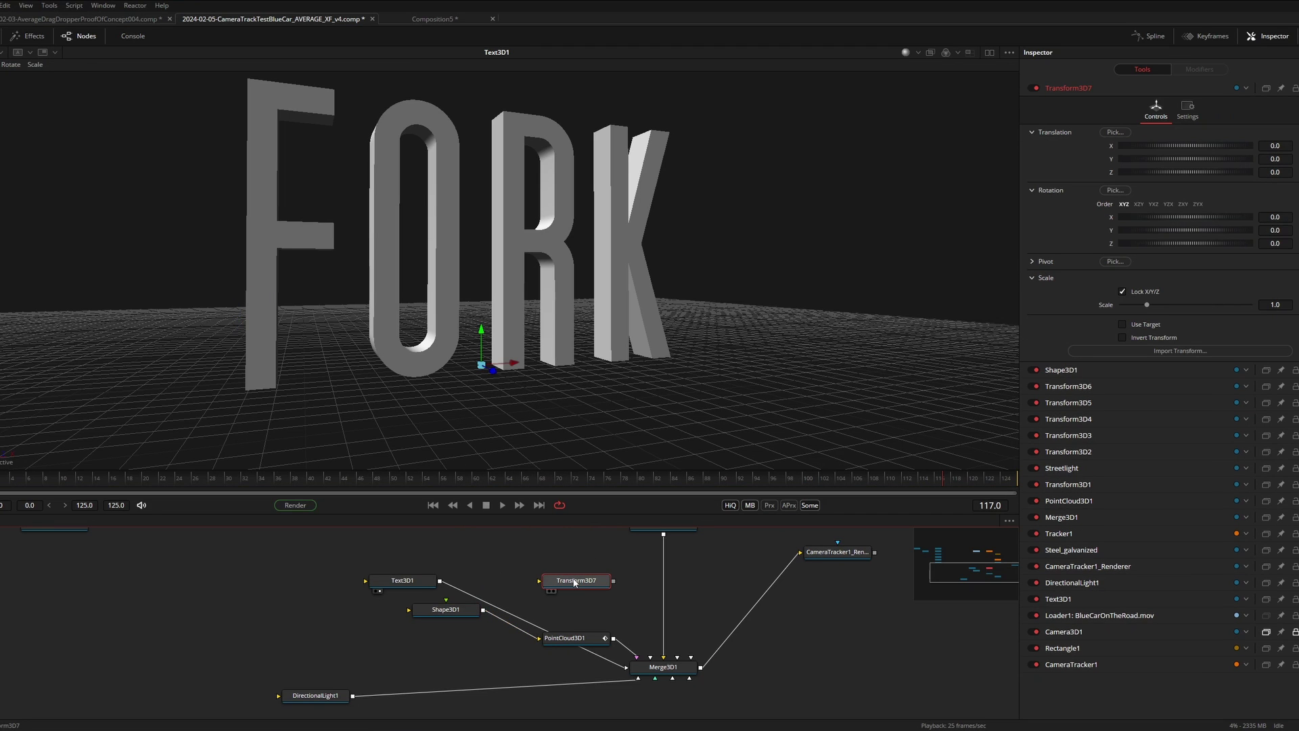
right_click(574, 582)
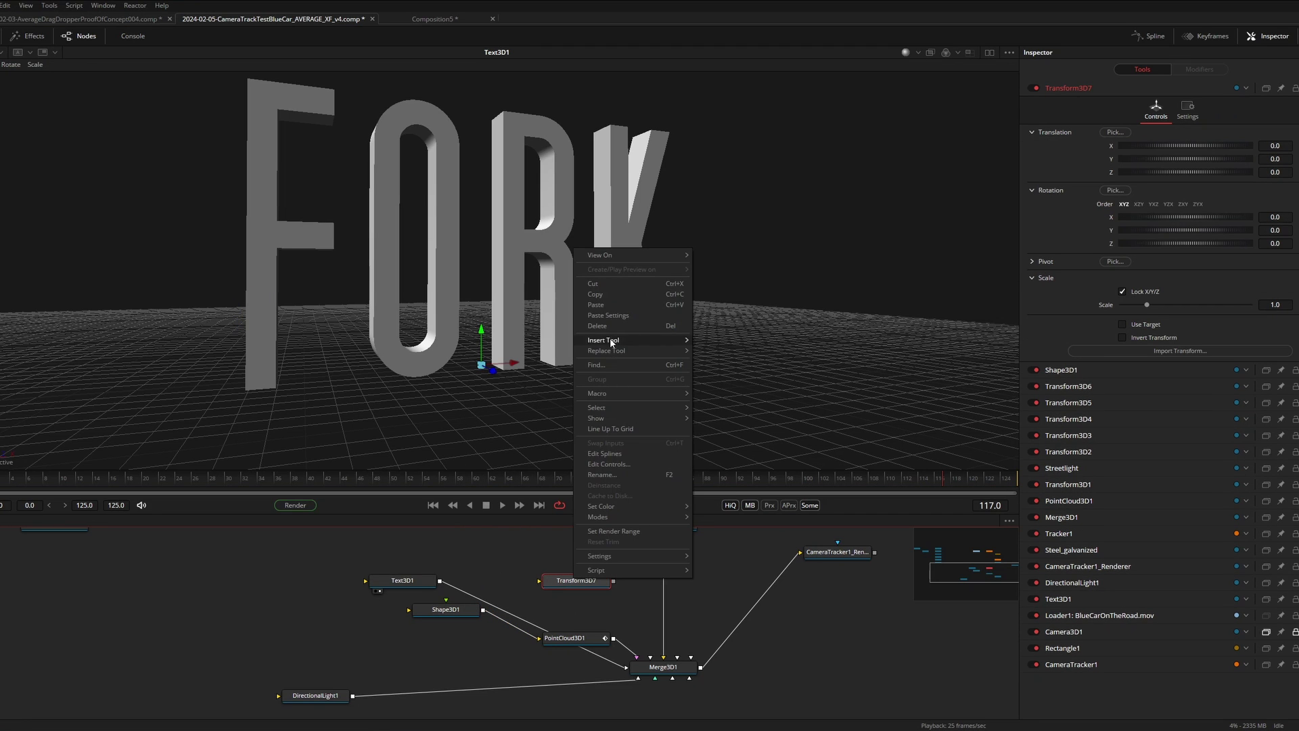
left_click(608, 315)
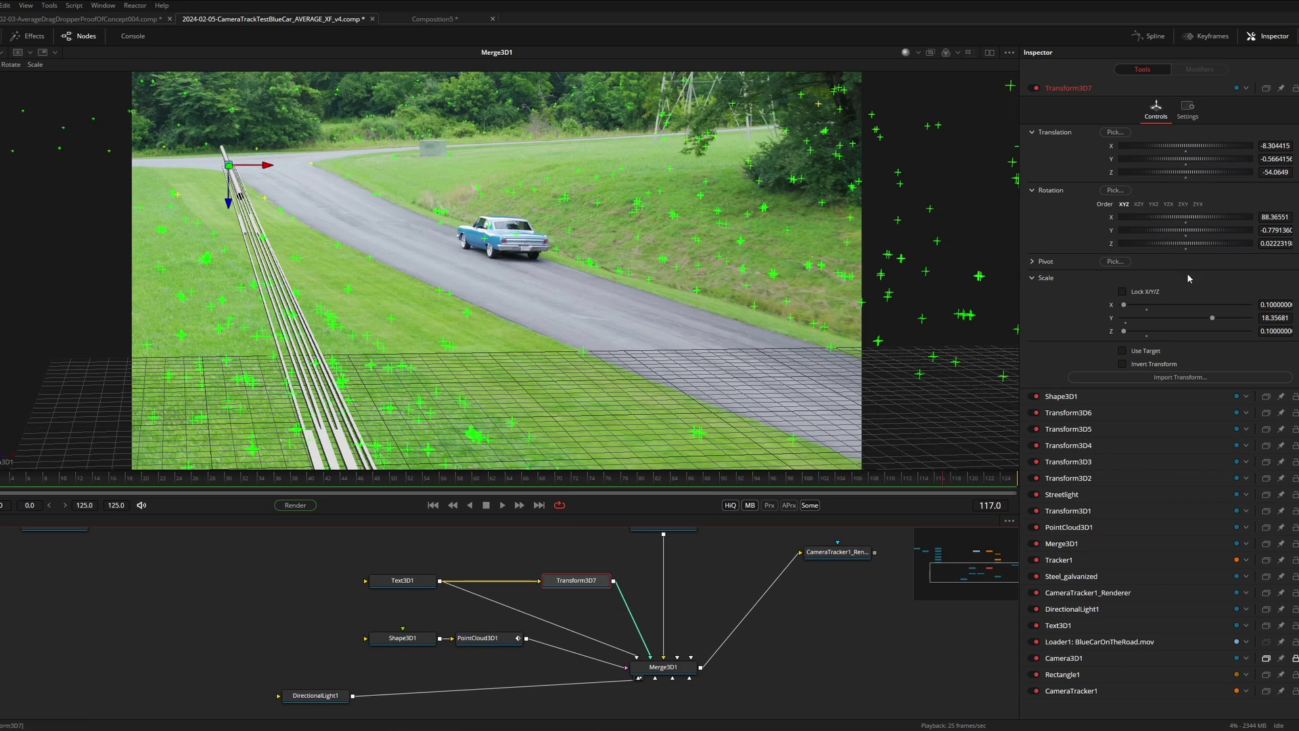
Step: Set Transform3D7's scale to 1, 1, 1, rotate X by 90, and delete Shape3D1
left_click(1275, 304)
type("1")
key("Tab")
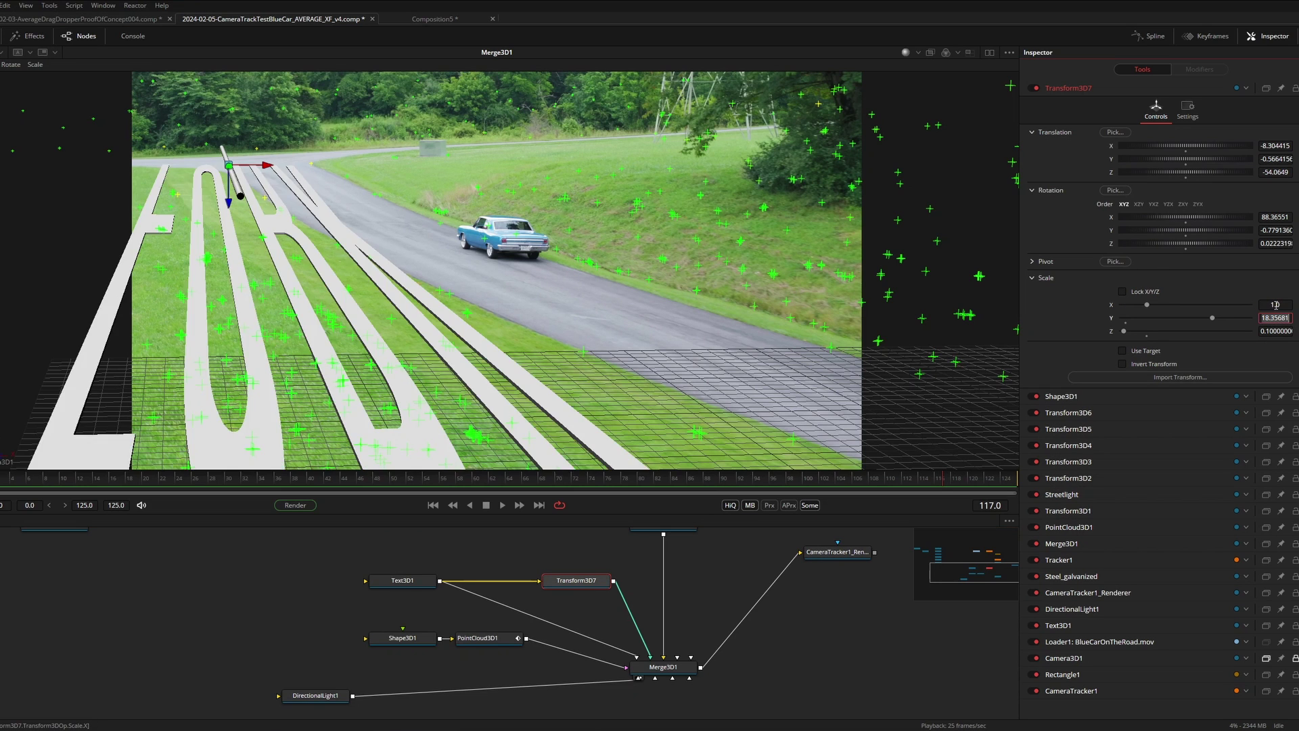
type("1")
key("Tab")
type("1")
key("Return")
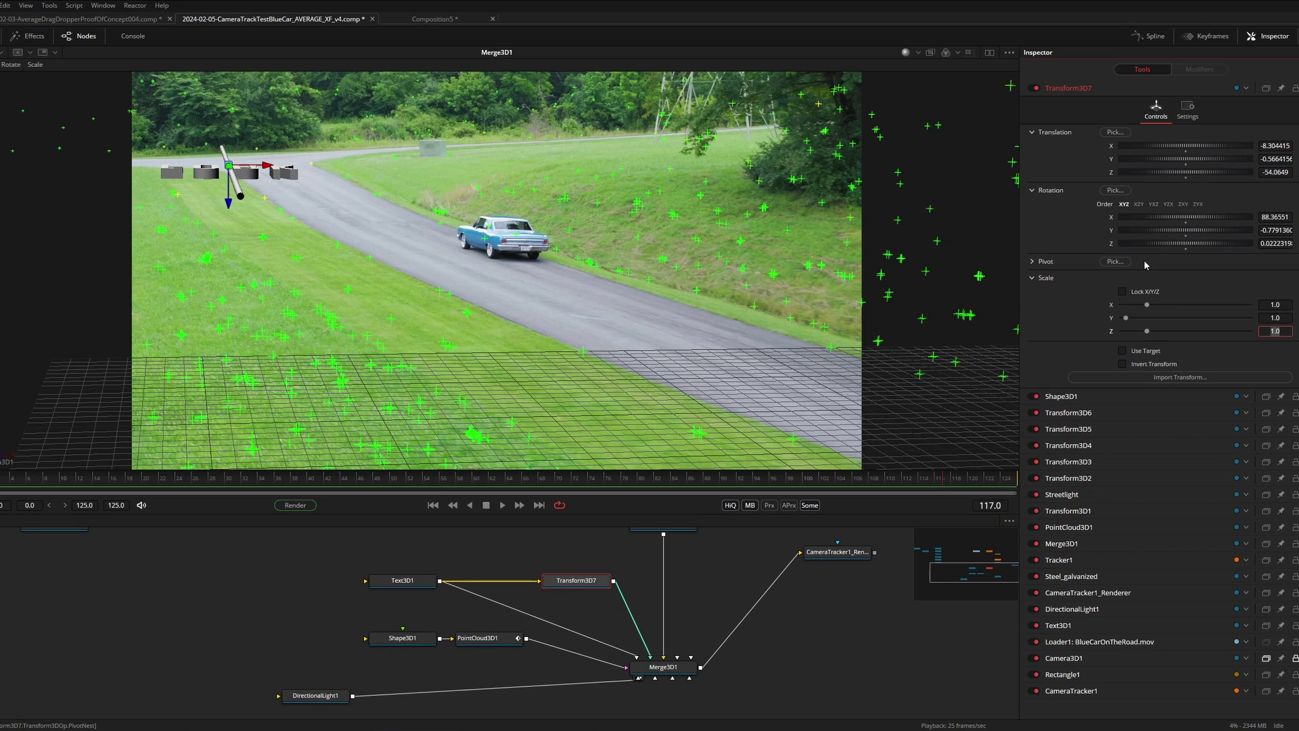
left_click(1284, 217)
key("Return")
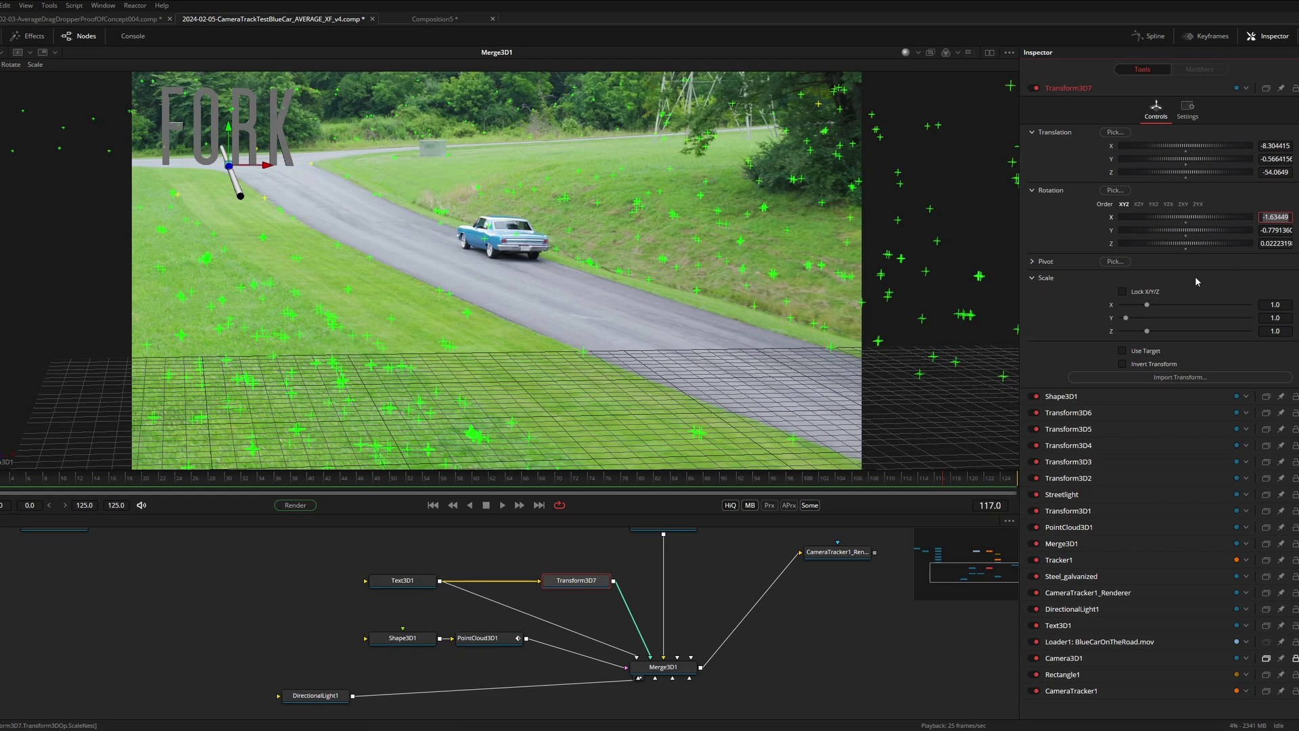
left_click(402, 638)
key("Delete")
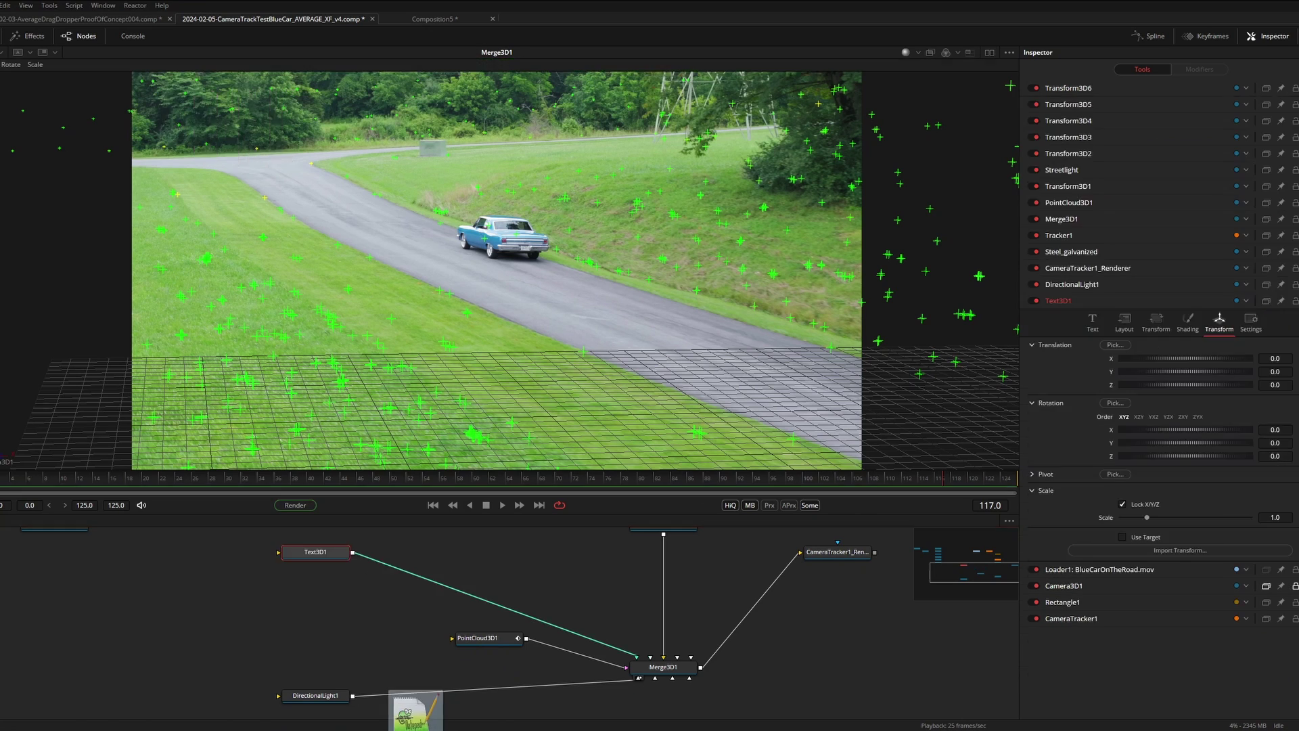
Step: Add the SdR_ThreePointAverage macro node to the comp and select it
left_click_drag(424, 710, 534, 555)
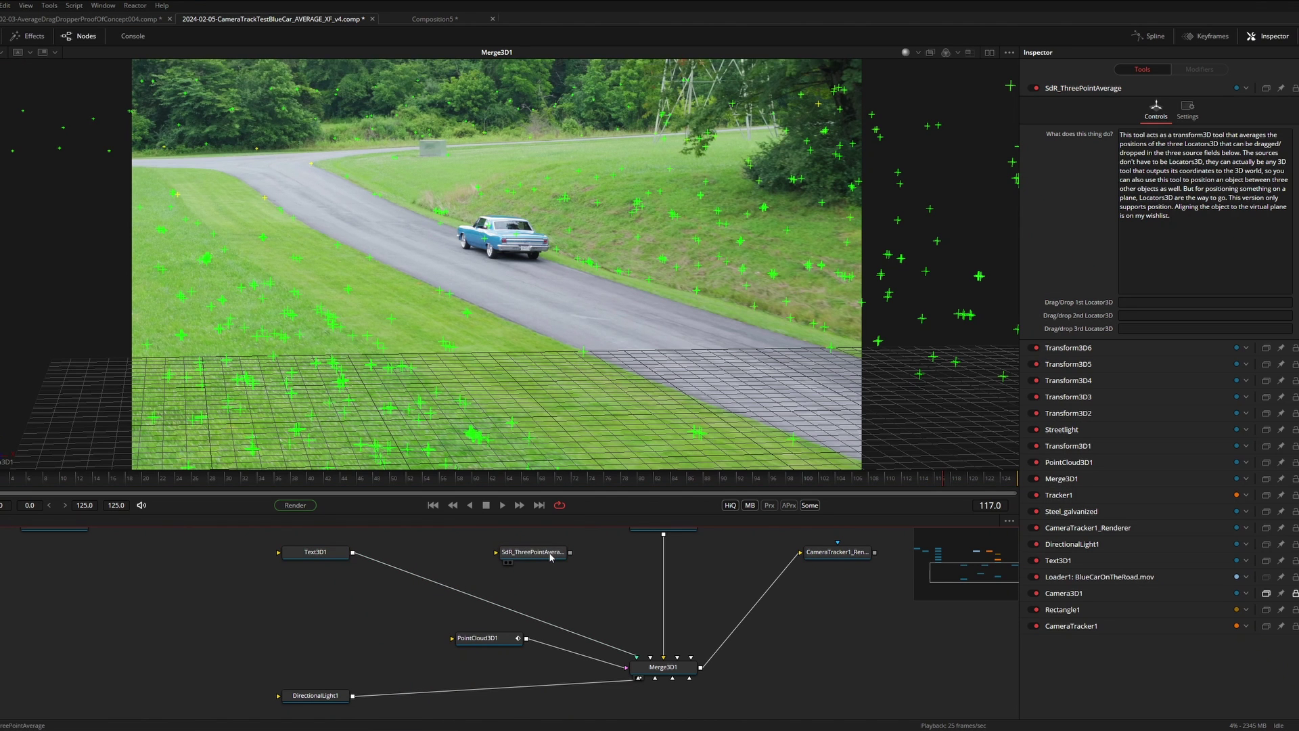
left_click(549, 559)
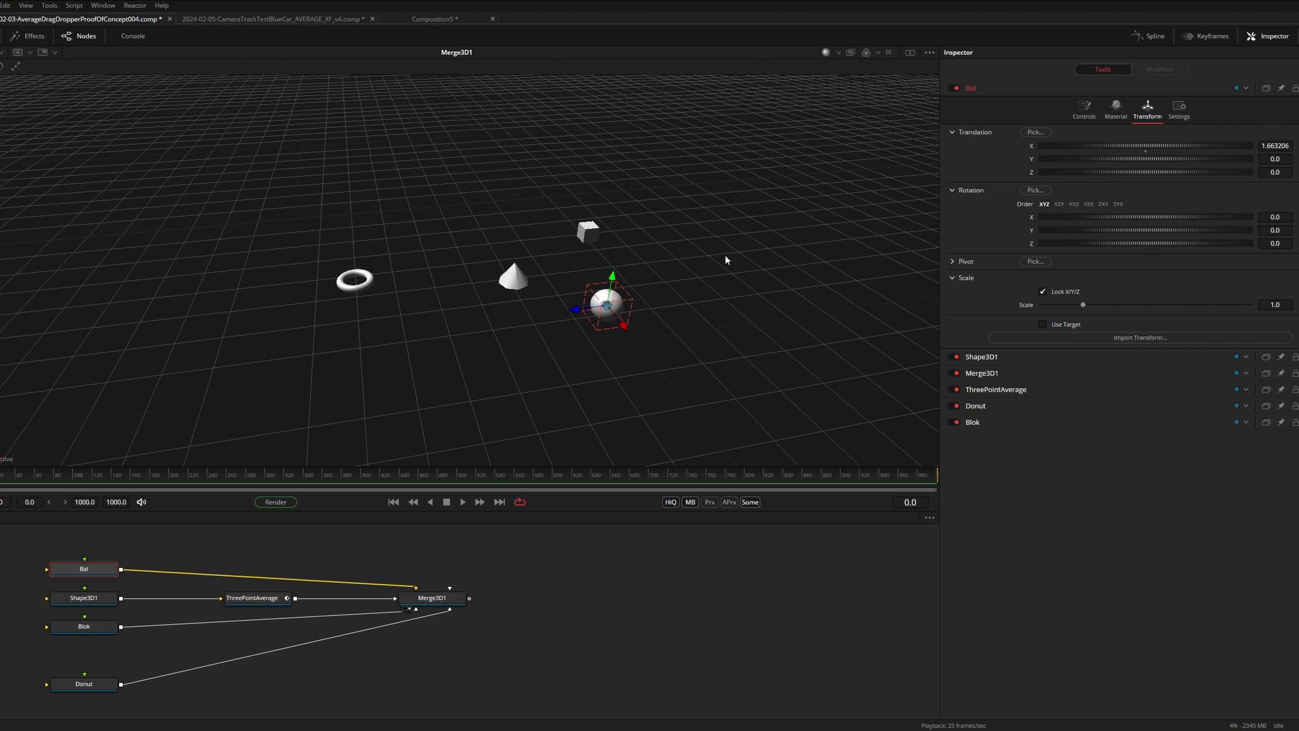
Step: Assign Blok, Bal and Donut as the ThreePointAverage's three source positions
left_click(522, 279)
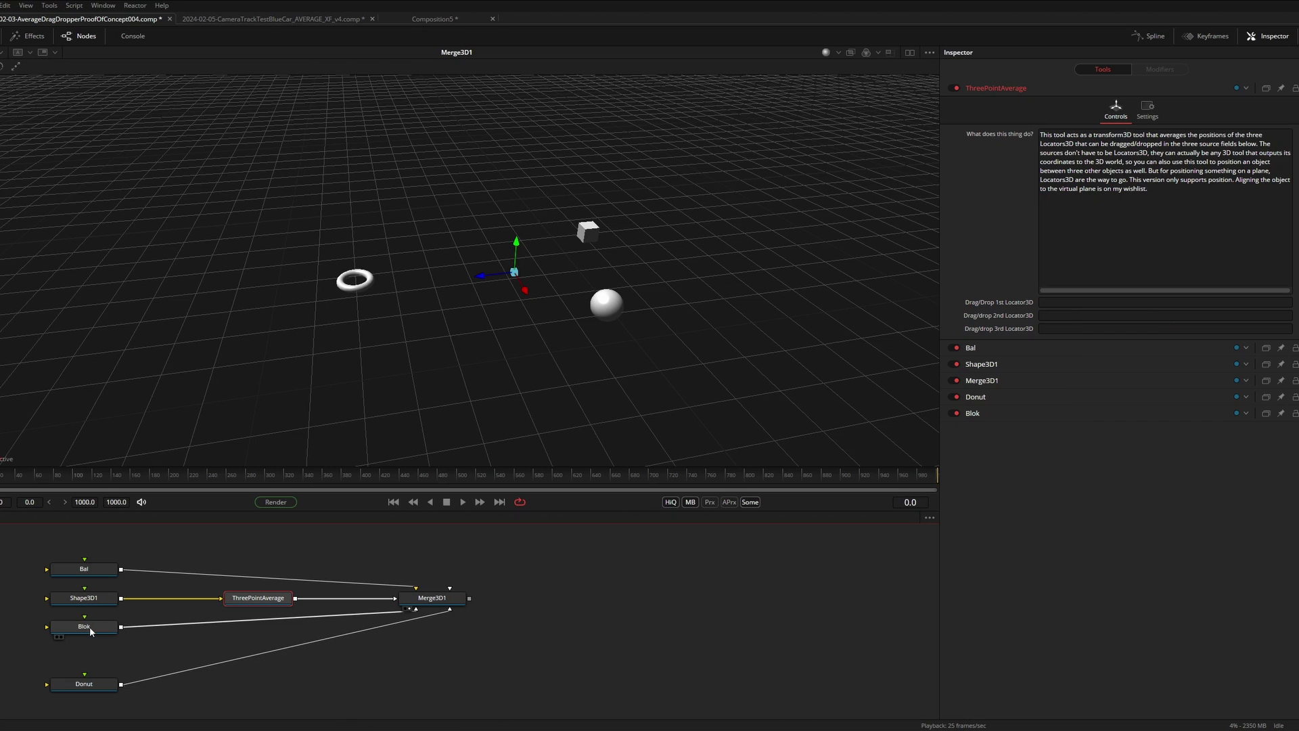
left_click_drag(90, 627, 1099, 301)
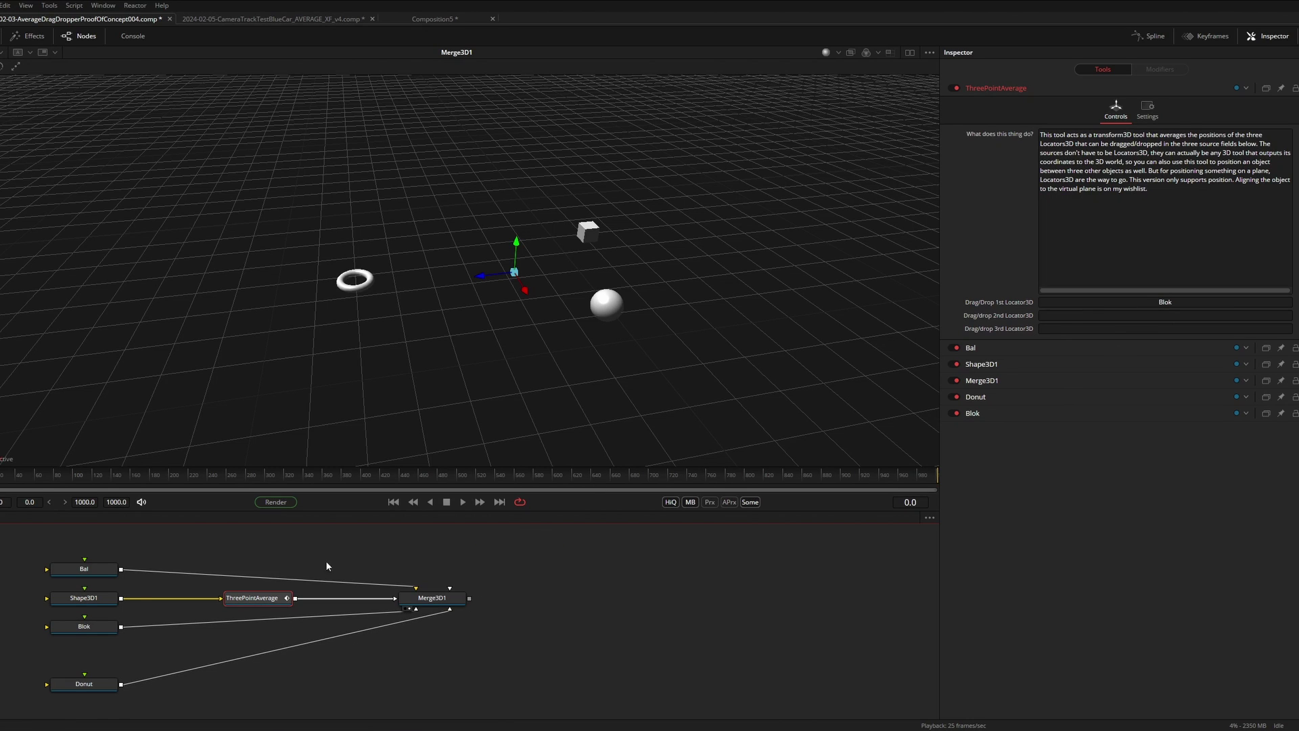
left_click_drag(84, 569, 1150, 316)
left_click_drag(84, 683, 1150, 328)
left_click_drag(292, 599, 287, 570)
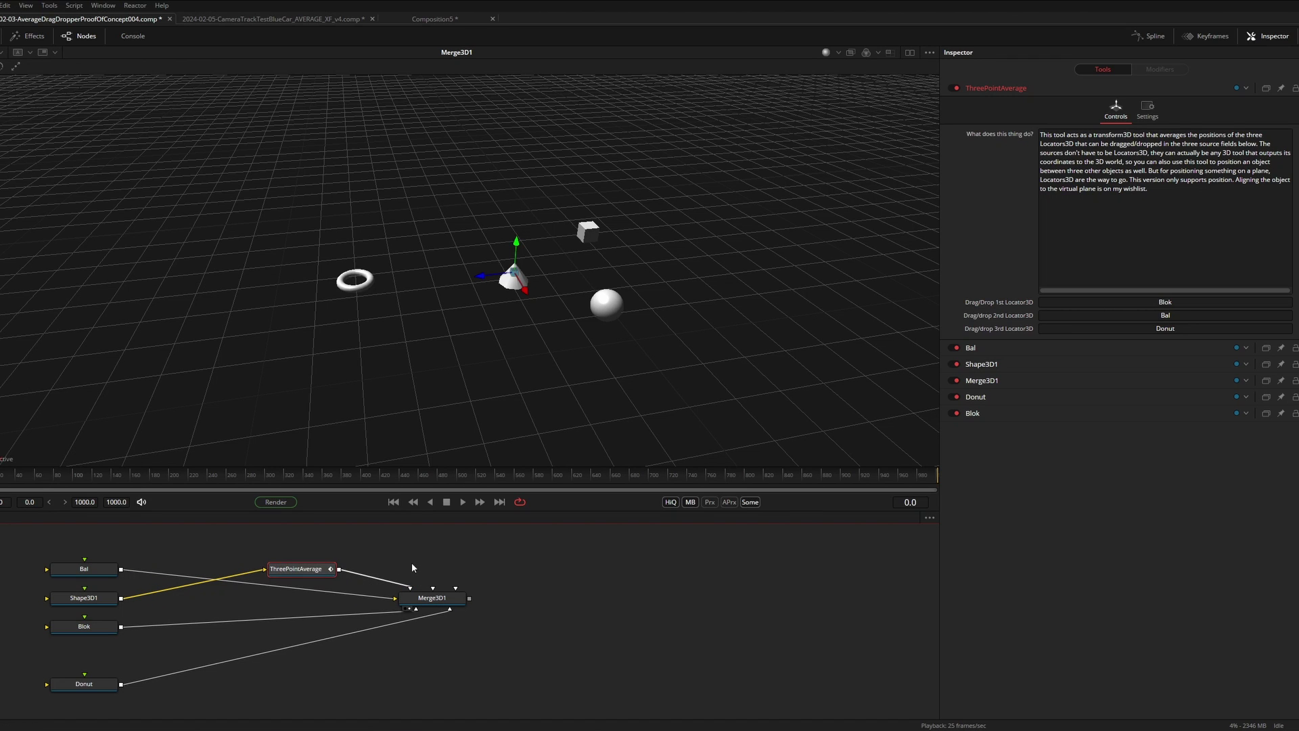
Step: Move the torus, sphere and cube to check the cone follows, then return to the road comp
left_click(355, 279)
left_click_drag(355, 280, 473, 266)
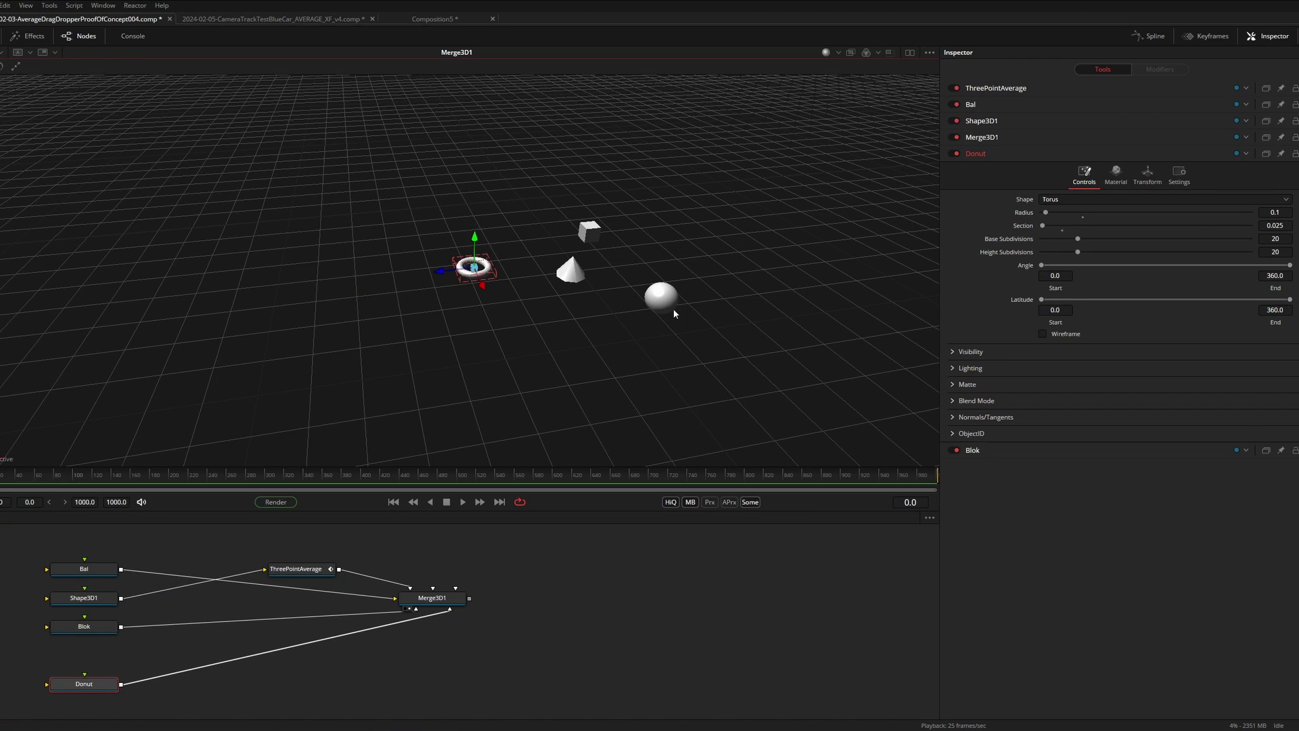
left_click(670, 310)
left_click_drag(668, 319, 694, 347)
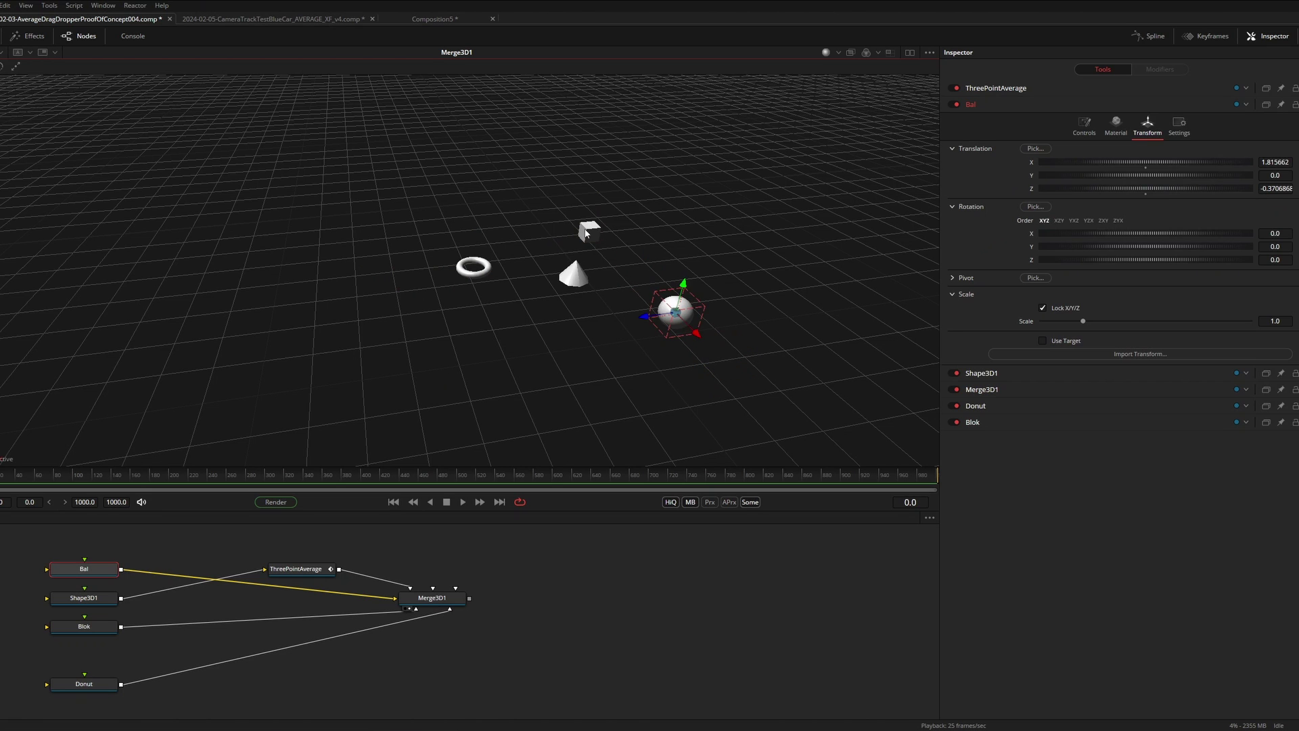
left_click_drag(586, 234, 650, 88)
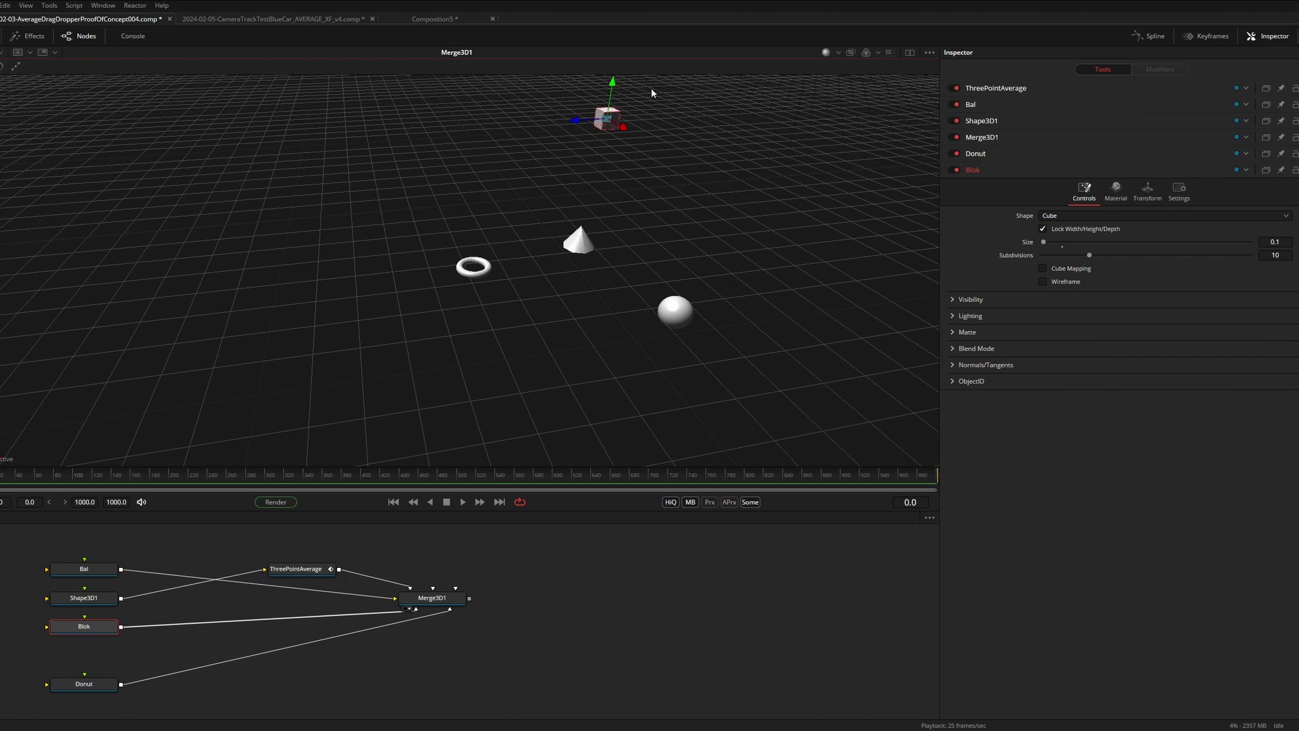
key("ctrl+Tab")
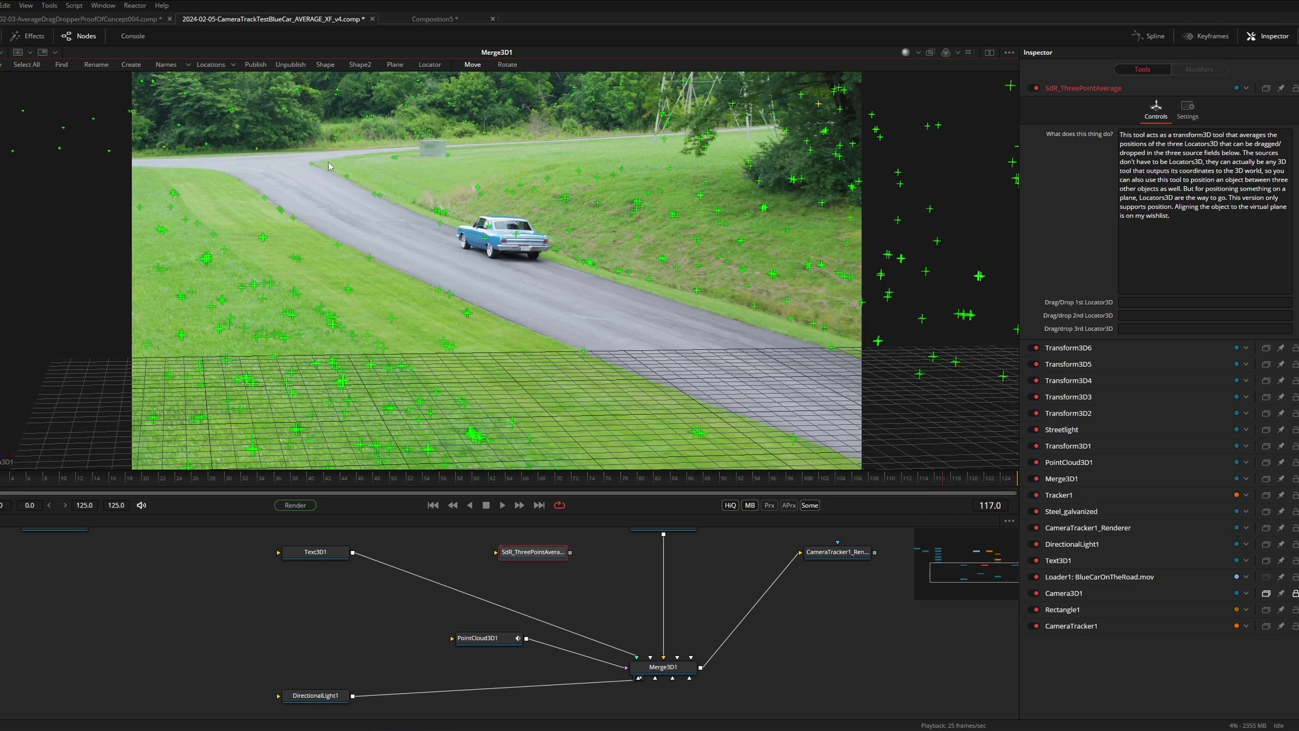
Step: Create locators at the chosen track points, delete Merge3D2, and route Text3D1 through ThreePointAverage into Merge3D1
right_click(265, 201)
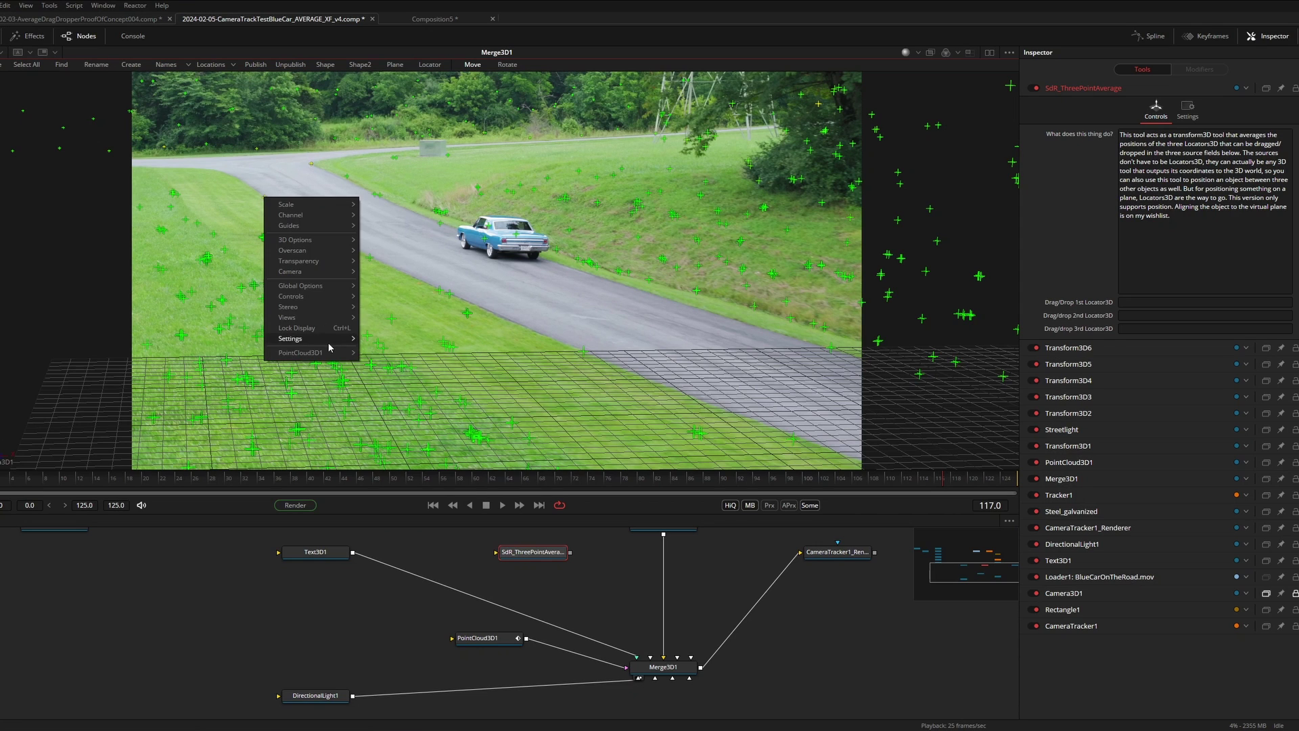
mouse_move(331, 352)
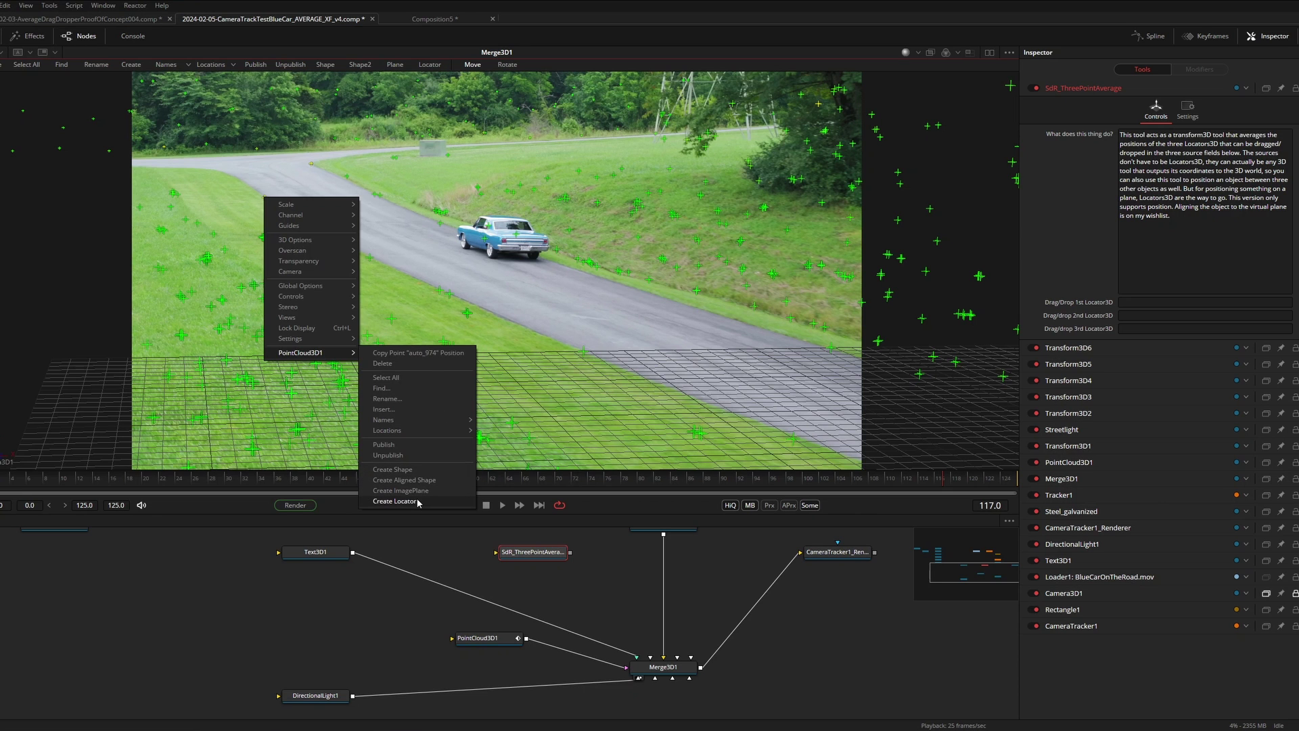
left_click(394, 500)
key("Delete")
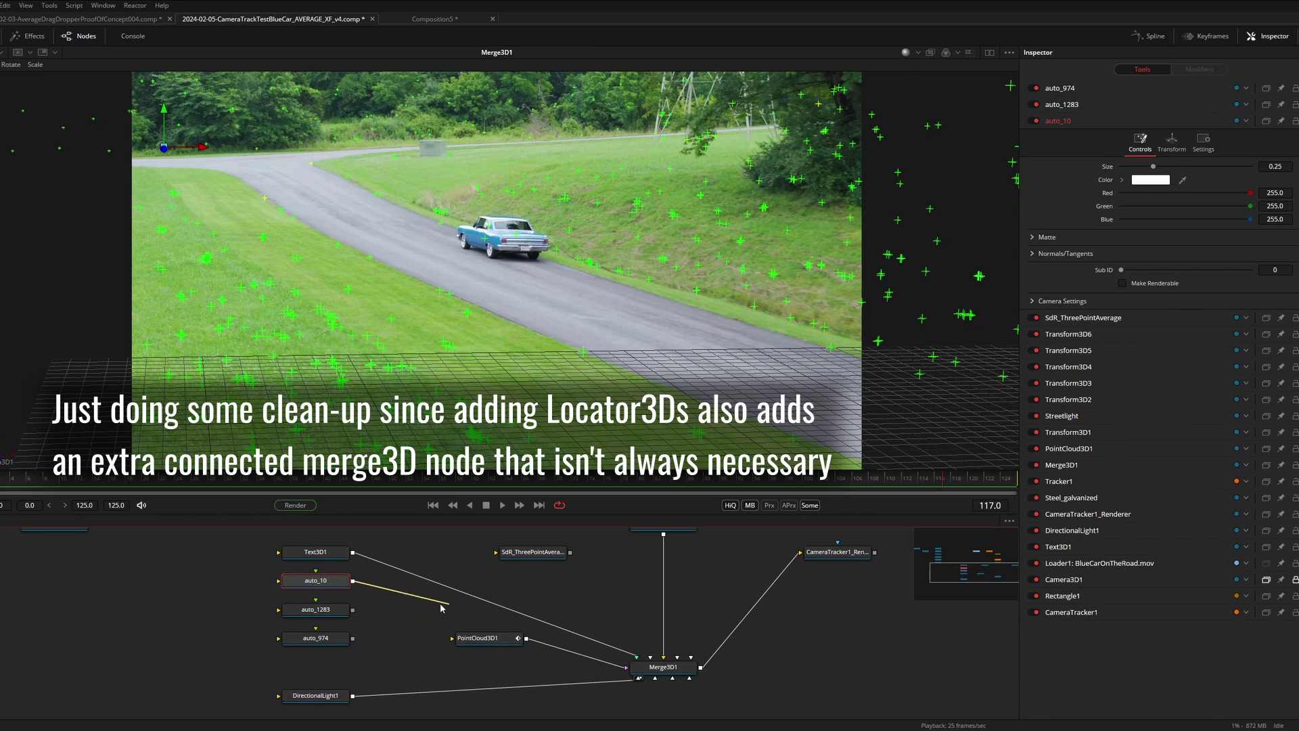
left_click_drag(352, 638, 677, 657)
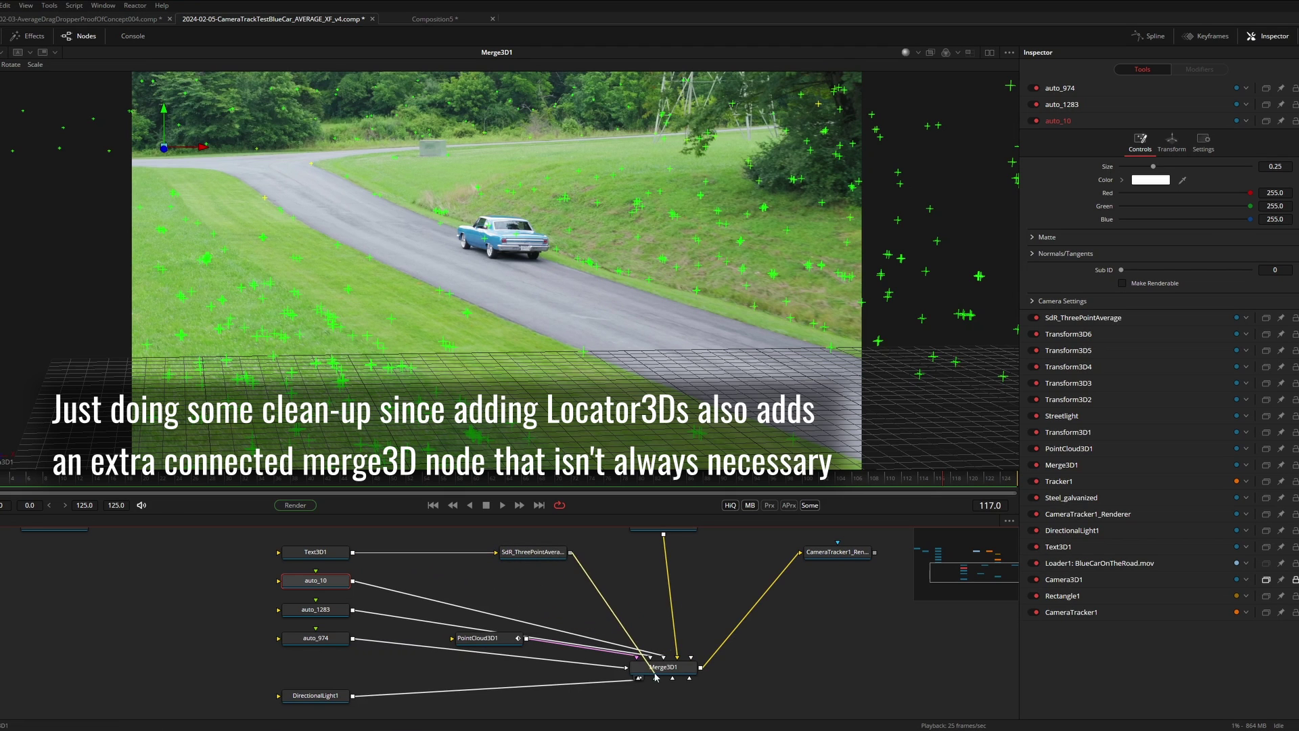
left_click(533, 552)
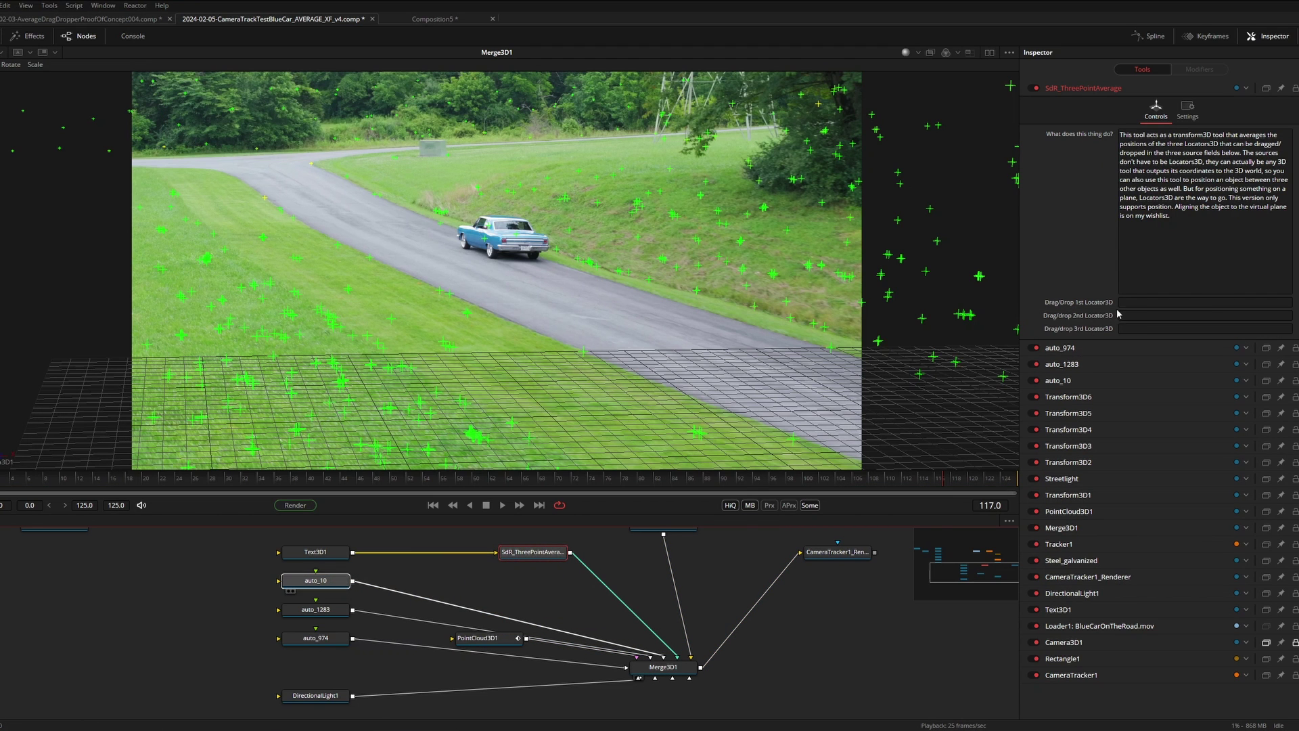
Step: Assign auto_10, auto_1283 and auto_974 as the average's three sources, then play the shot
left_click_drag(1118, 315, 1118, 302)
left_click_drag(315, 609, 983, 370)
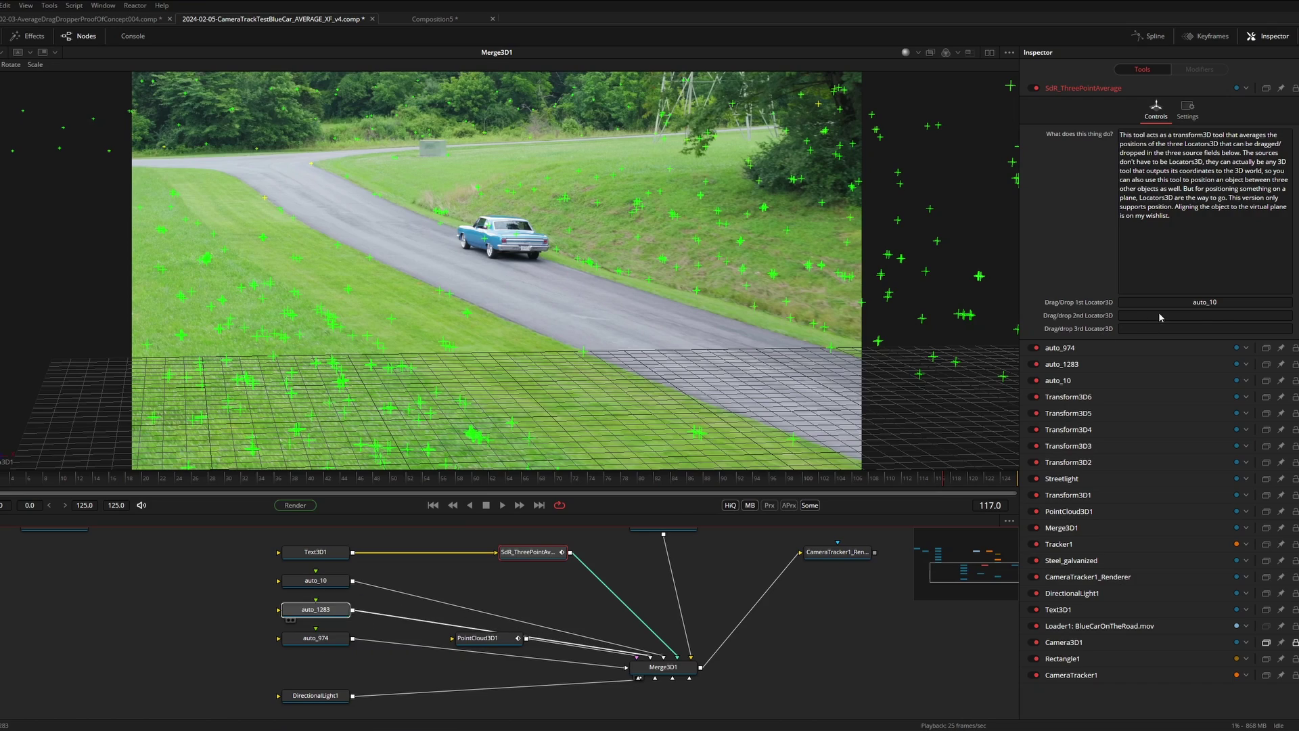
left_click_drag(1159, 317, 1160, 316)
left_click_drag(315, 638, 1018, 429)
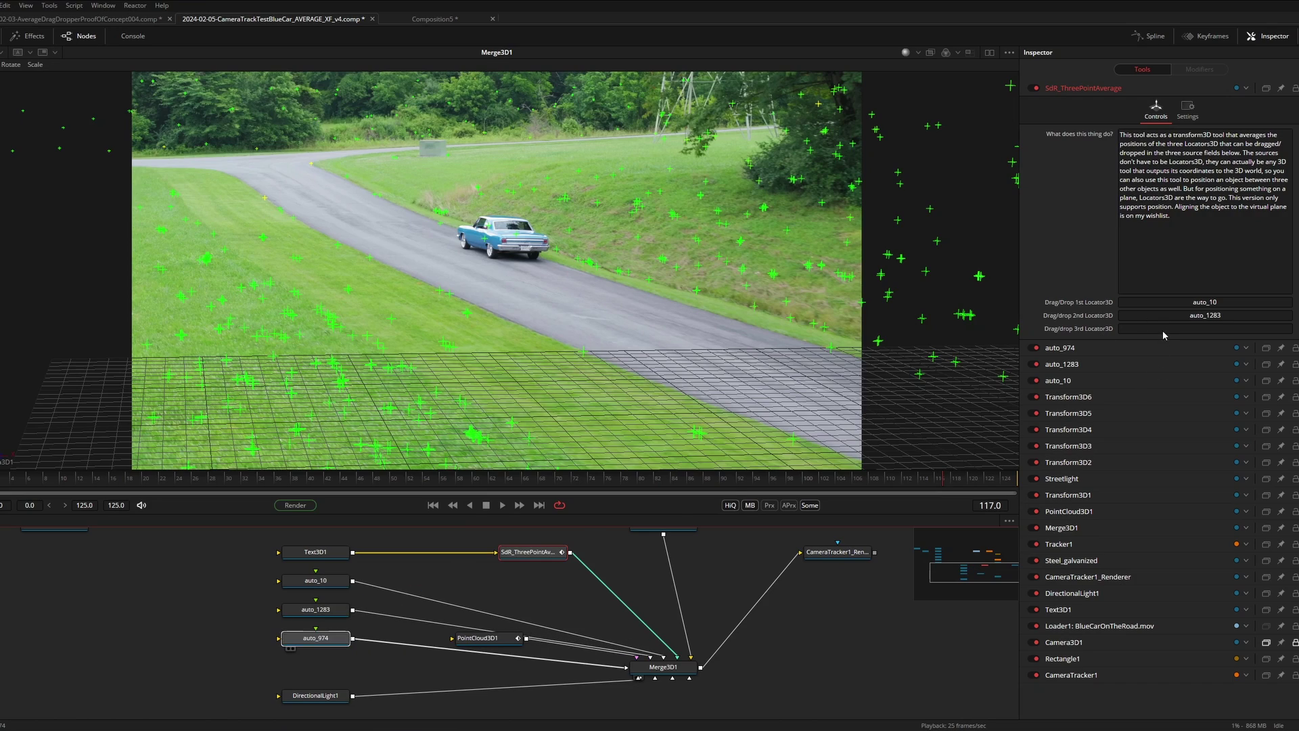
left_click_drag(1162, 335, 1163, 329)
key("space")
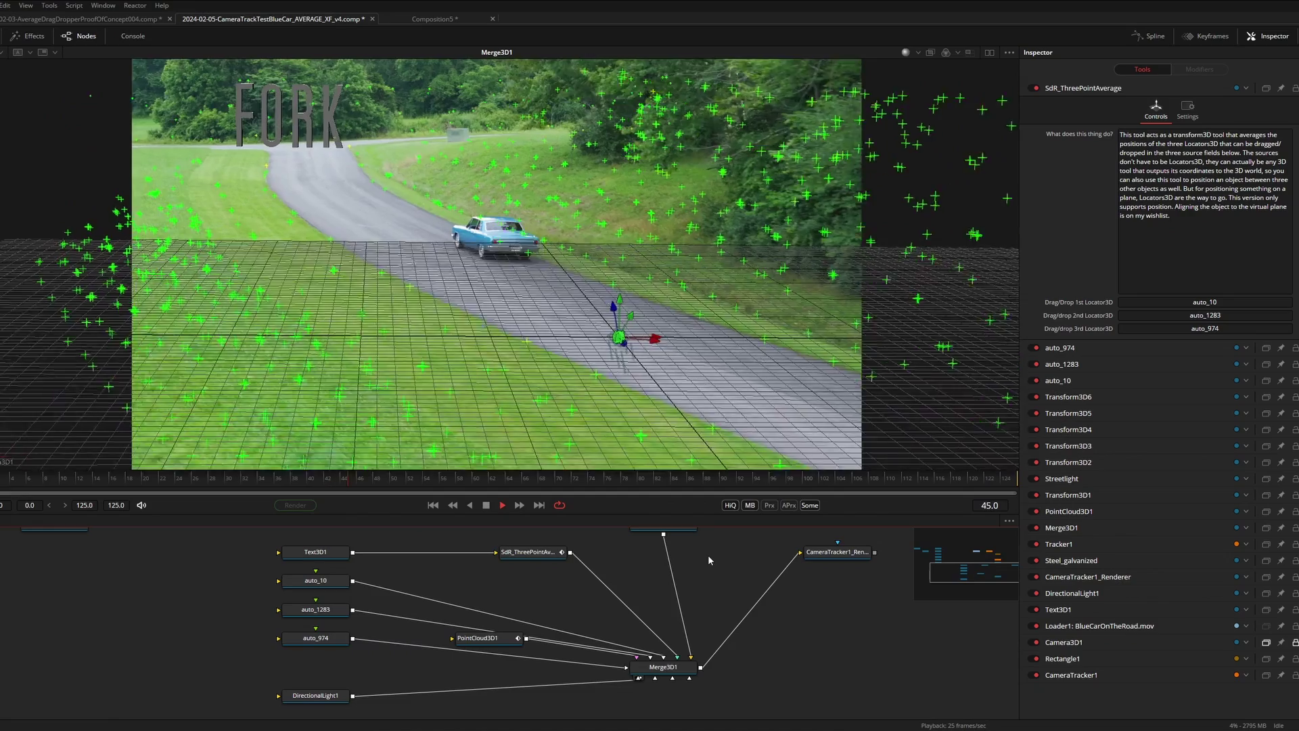
Step: Paste new tracked point positions onto locators auto_10, auto_1283 and auto_974, then play the shot
right_click(521, 534)
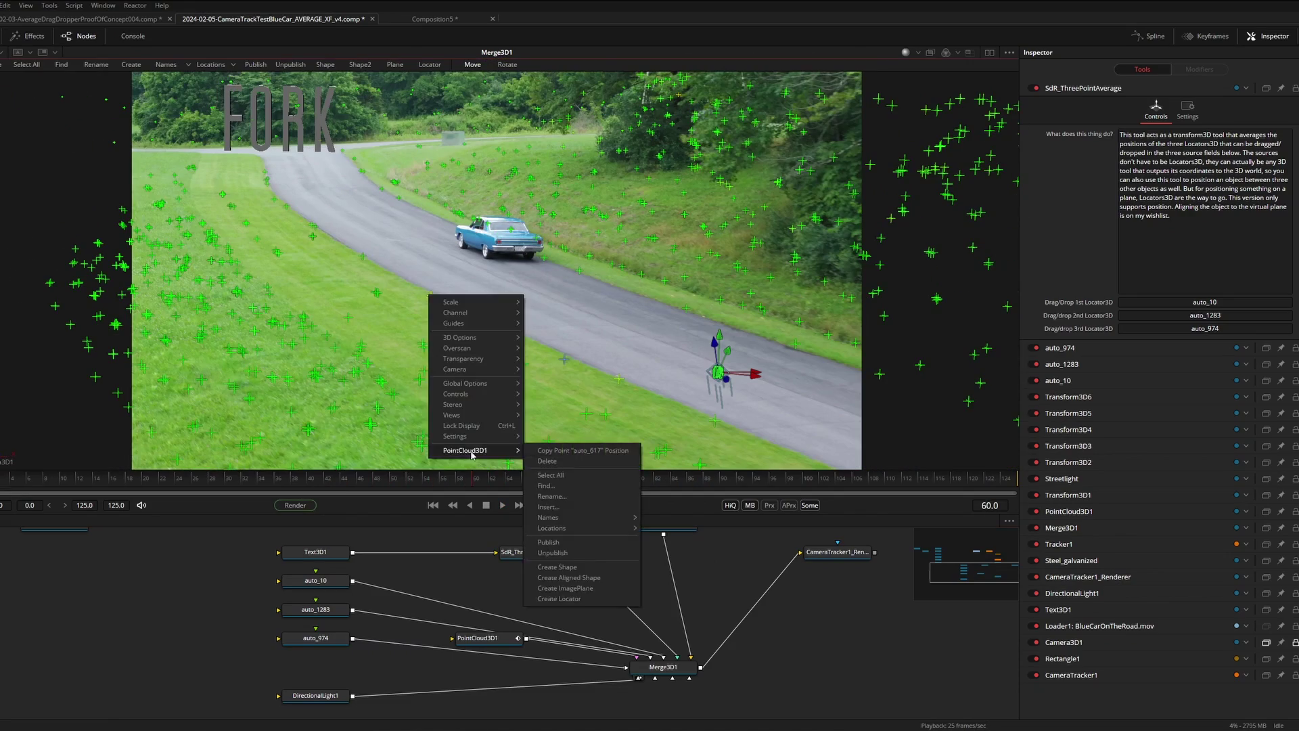
key("Escape")
right_click(316, 579)
left_click(363, 317)
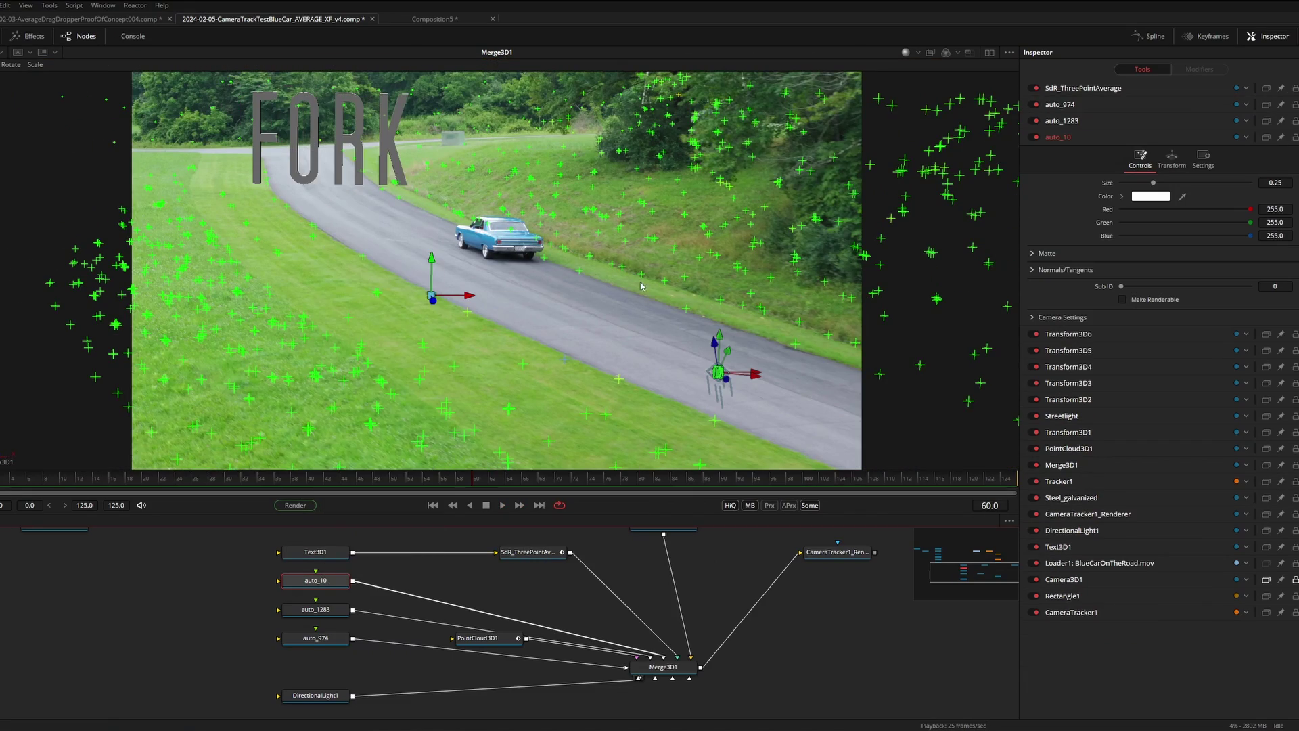
right_click(735, 466)
key("Escape")
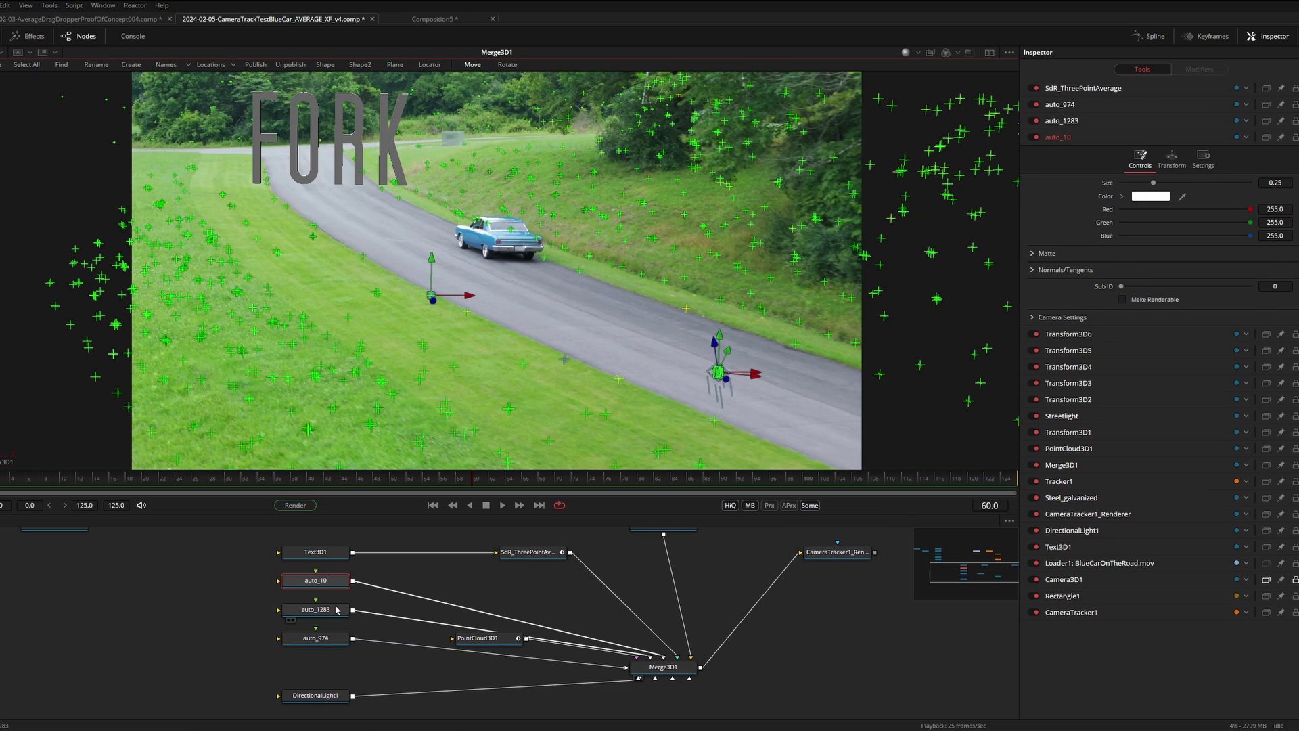
right_click(331, 611)
left_click(379, 346)
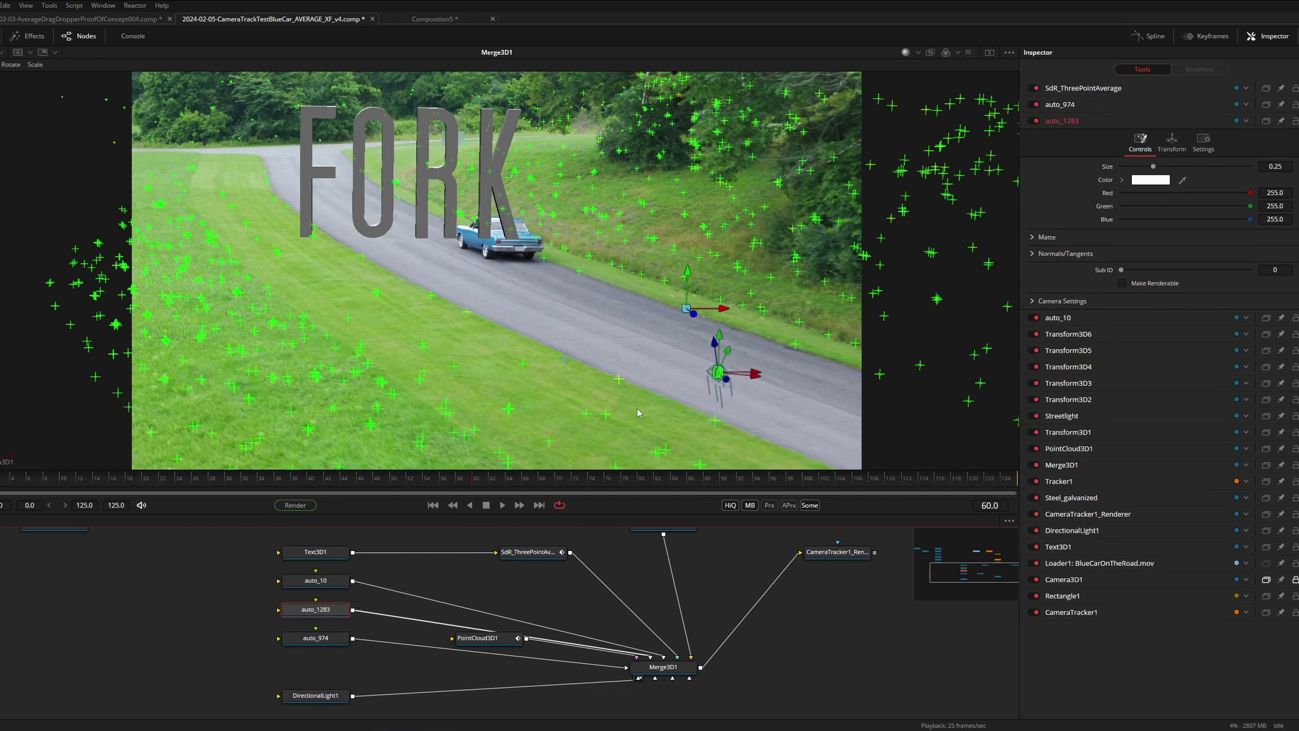
right_click(717, 421)
key("Escape")
right_click(345, 638)
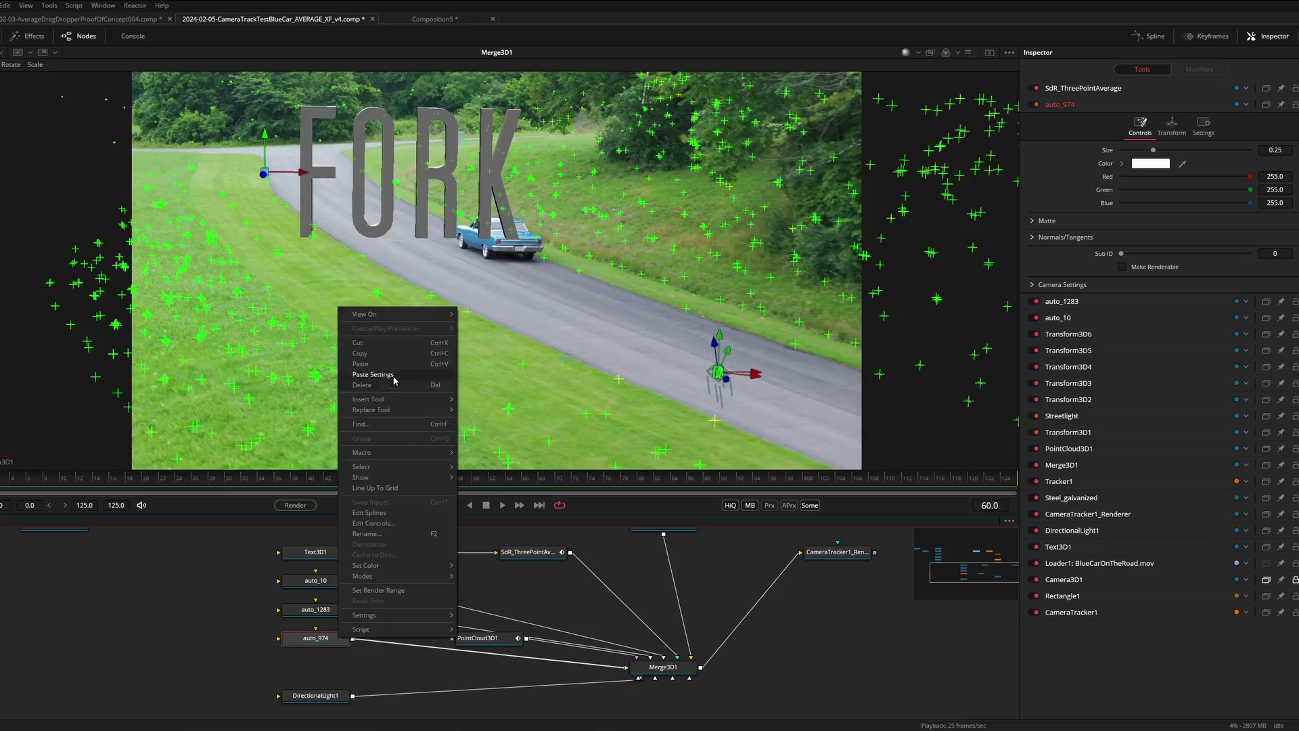
left_click(373, 374)
key("space")
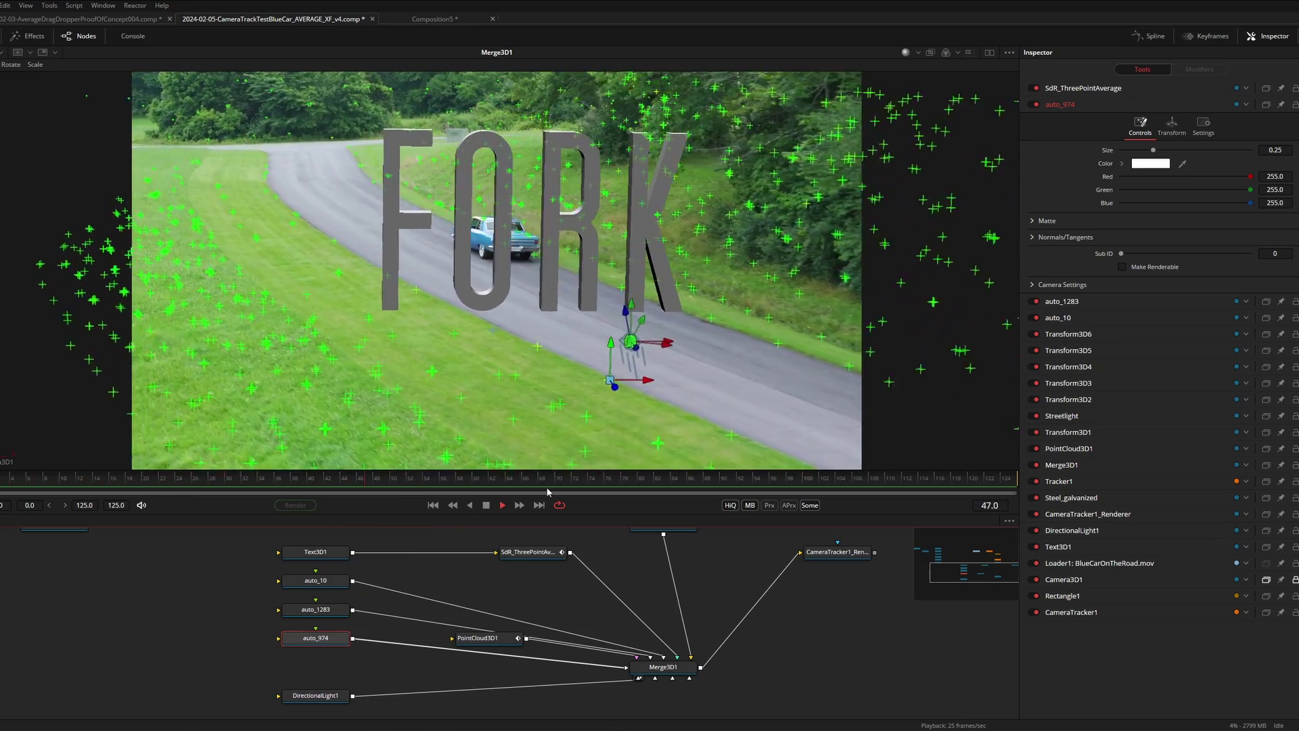